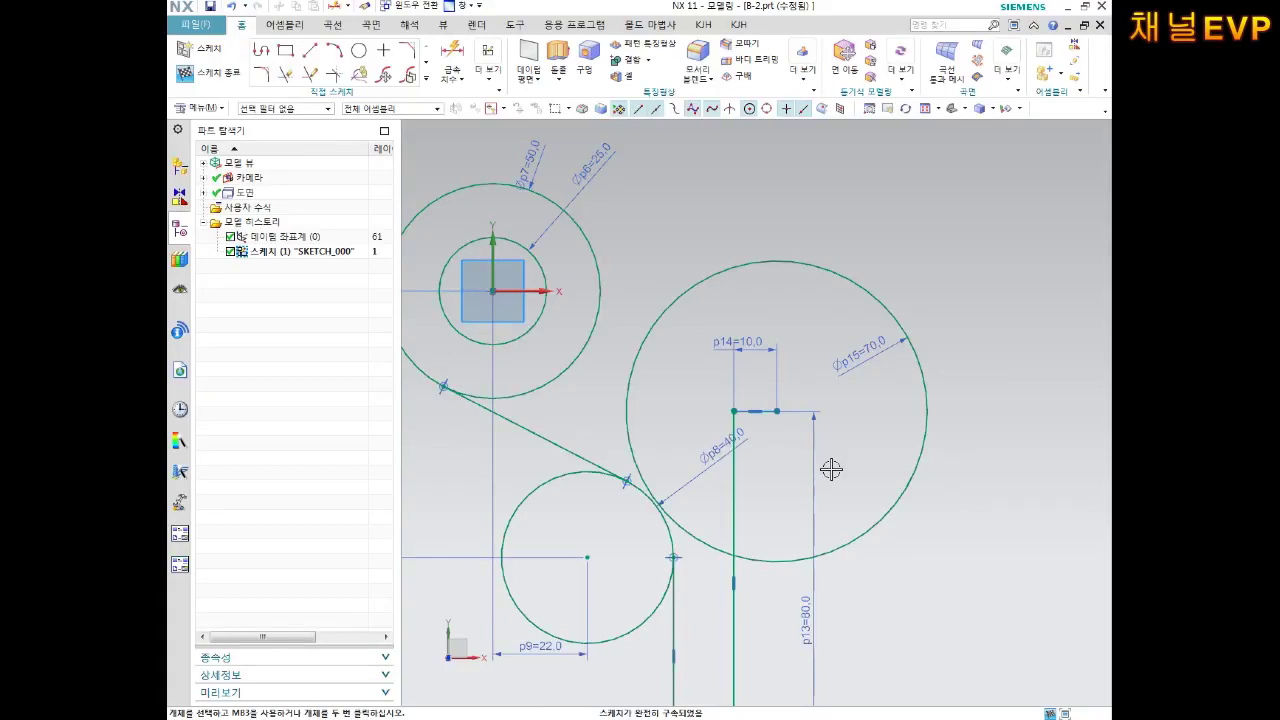
# Draw a large arc from left of the Ø50 circle to right of the Ø70 circle
pyautogui.scroll(-1, 834, 466)
pyautogui.scroll(-1, 866, 500)
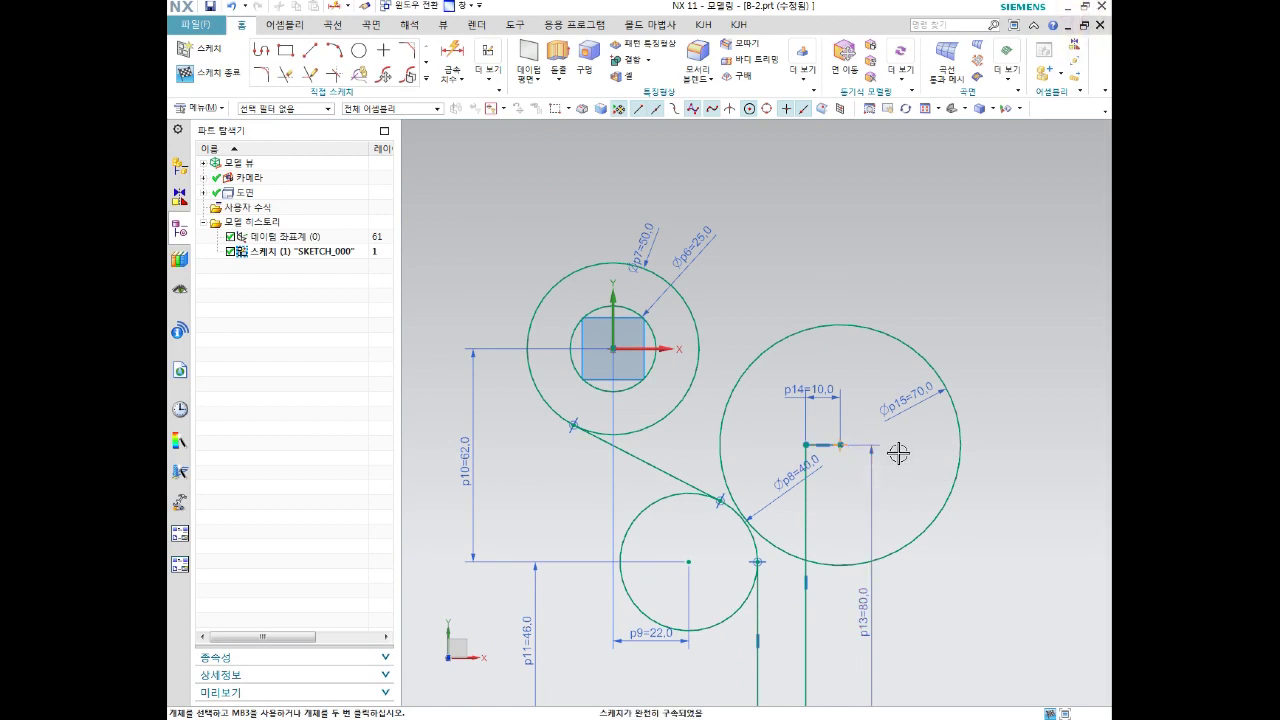
pyautogui.click(334, 50)
pyautogui.click(457, 330)
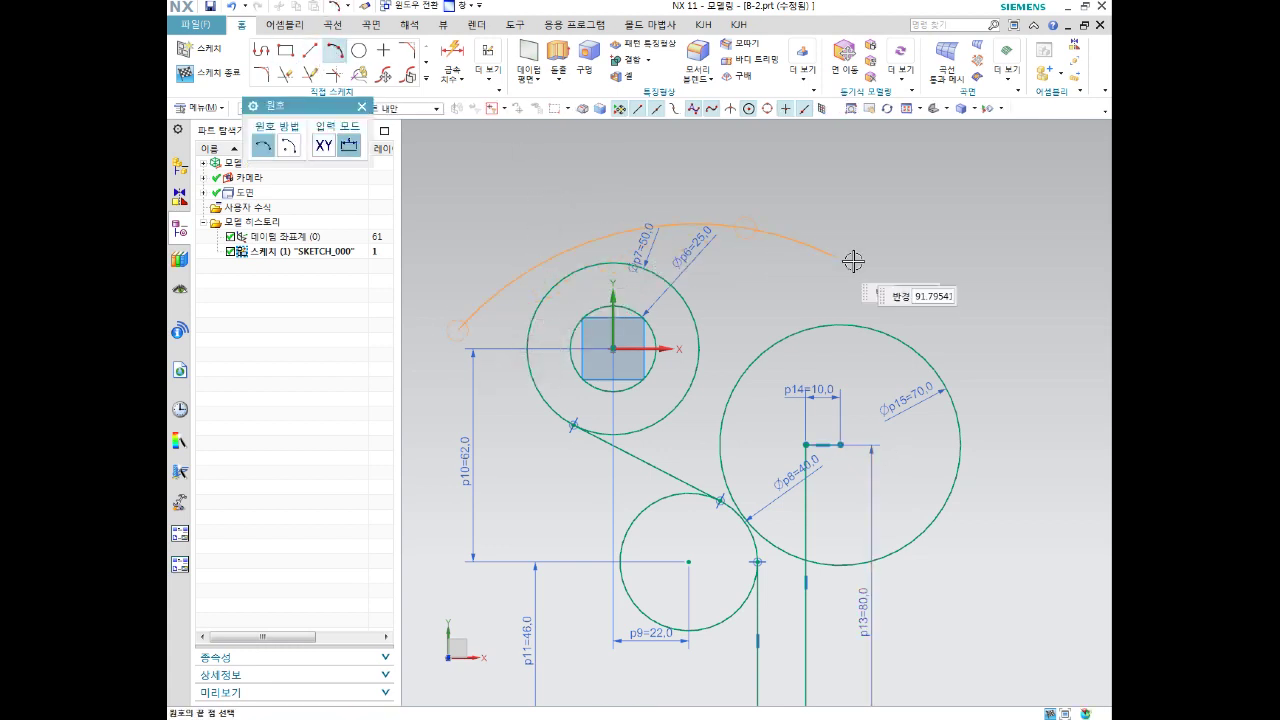
pyautogui.click(1035, 456)
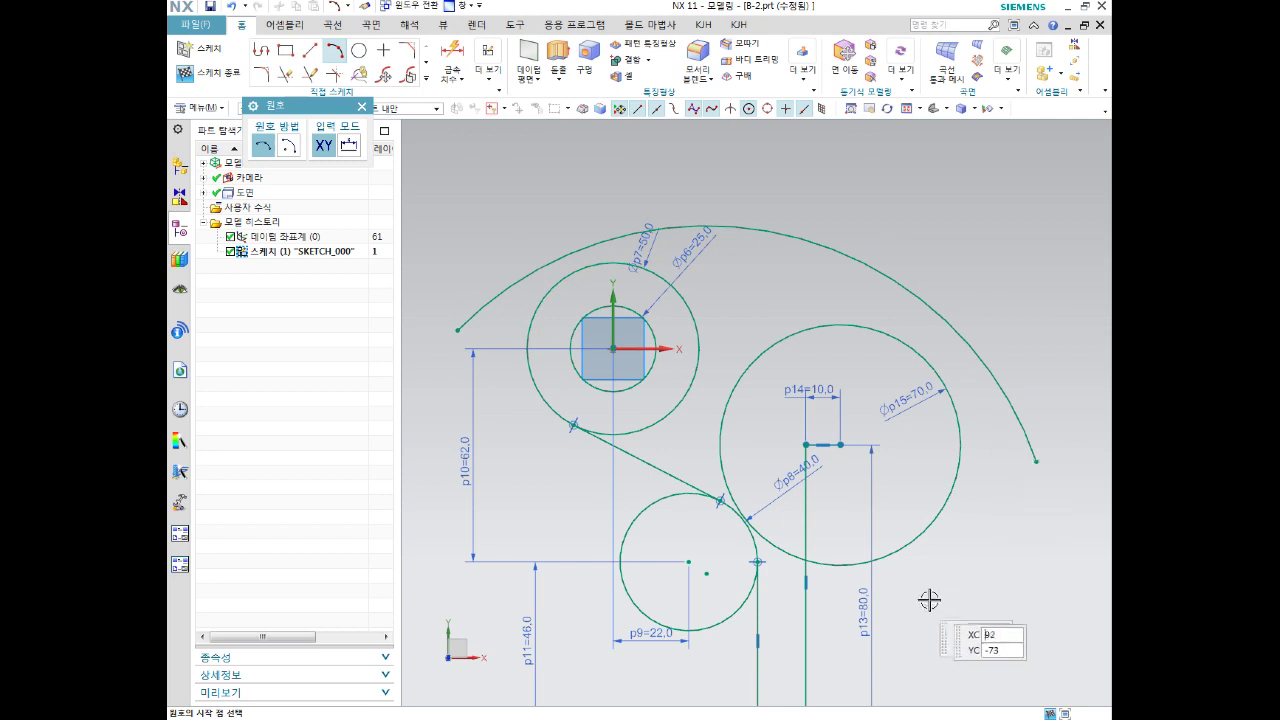
pyautogui.press('Escape')
pyautogui.scroll(-1, 896, 540)
pyautogui.scroll(2, 896, 540)
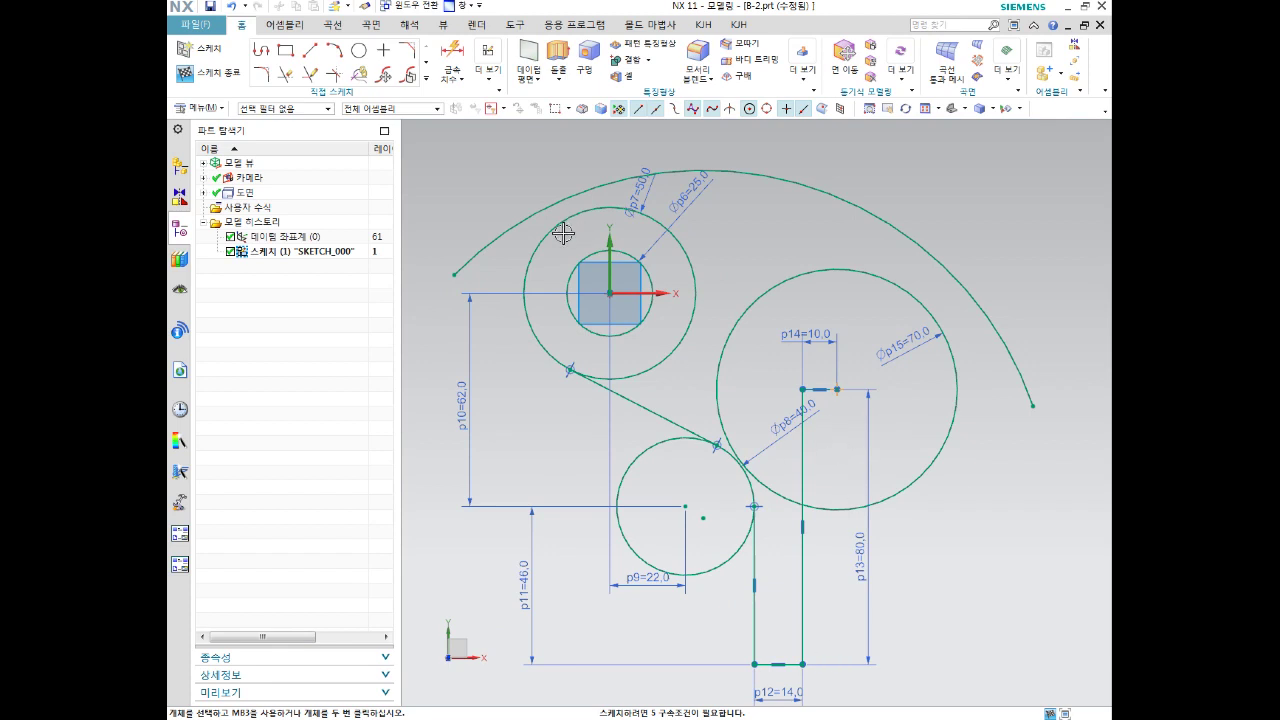
# Constrain the outer arc tangent to the Ø50 circle and to the Ø70 circle
pyautogui.click(542, 204)
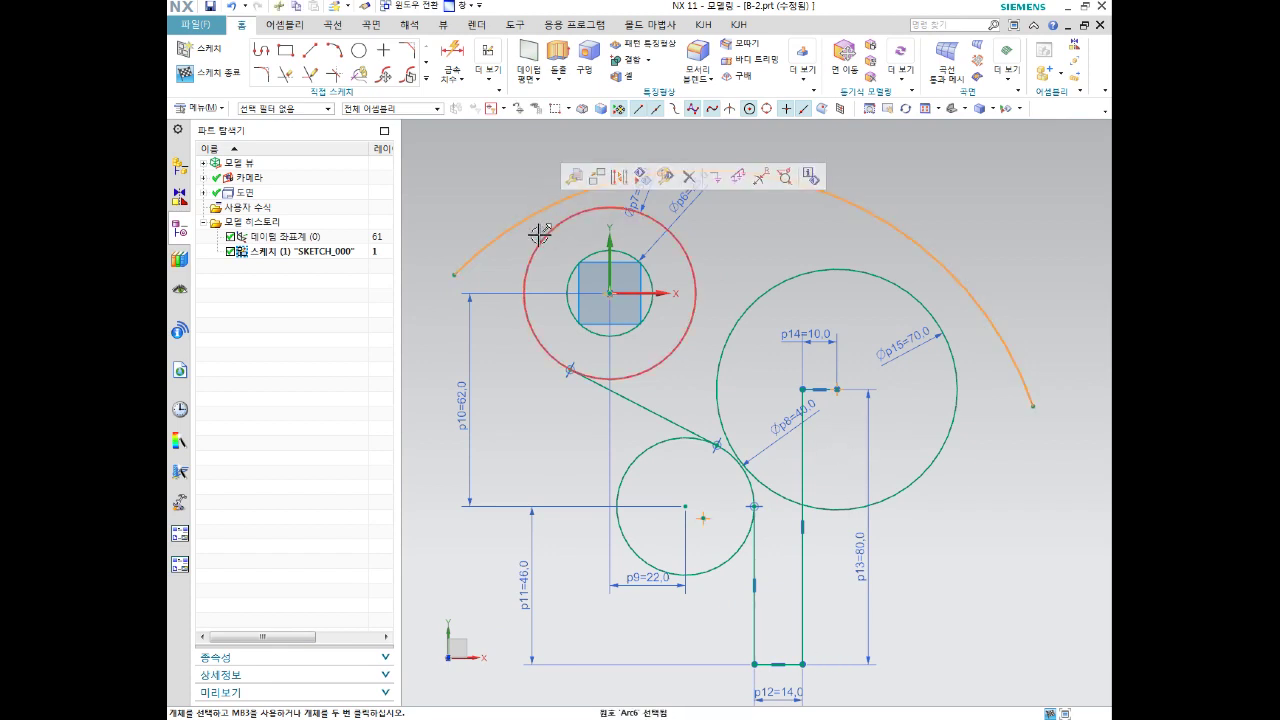
pyautogui.click(540, 234)
pyautogui.click(686, 187)
pyautogui.click(966, 290)
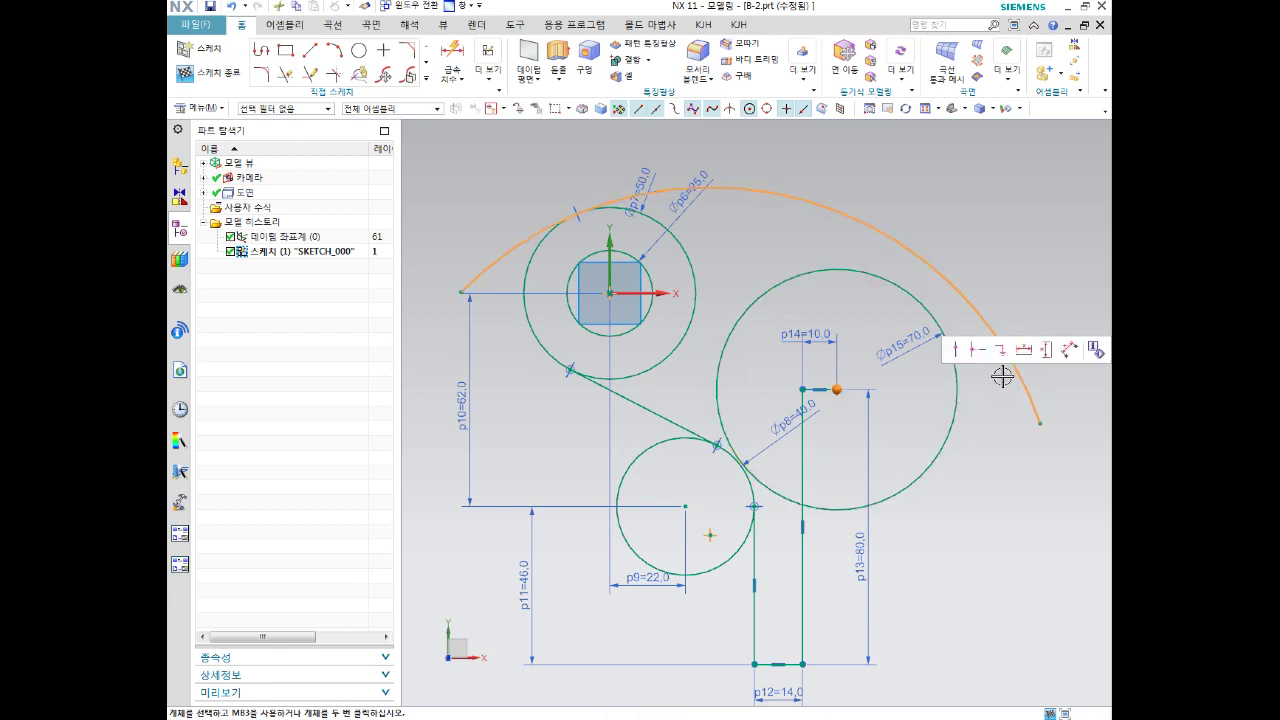
pyautogui.click(968, 370)
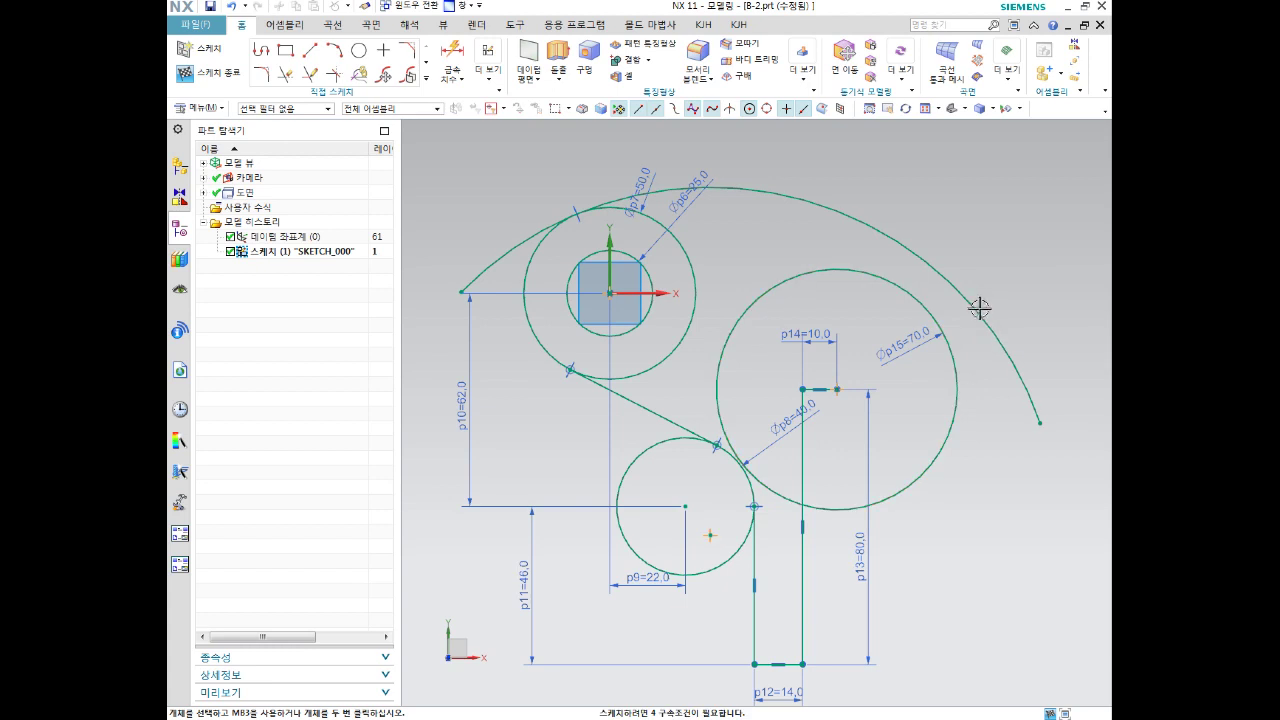
pyautogui.click(975, 310)
pyautogui.click(959, 397)
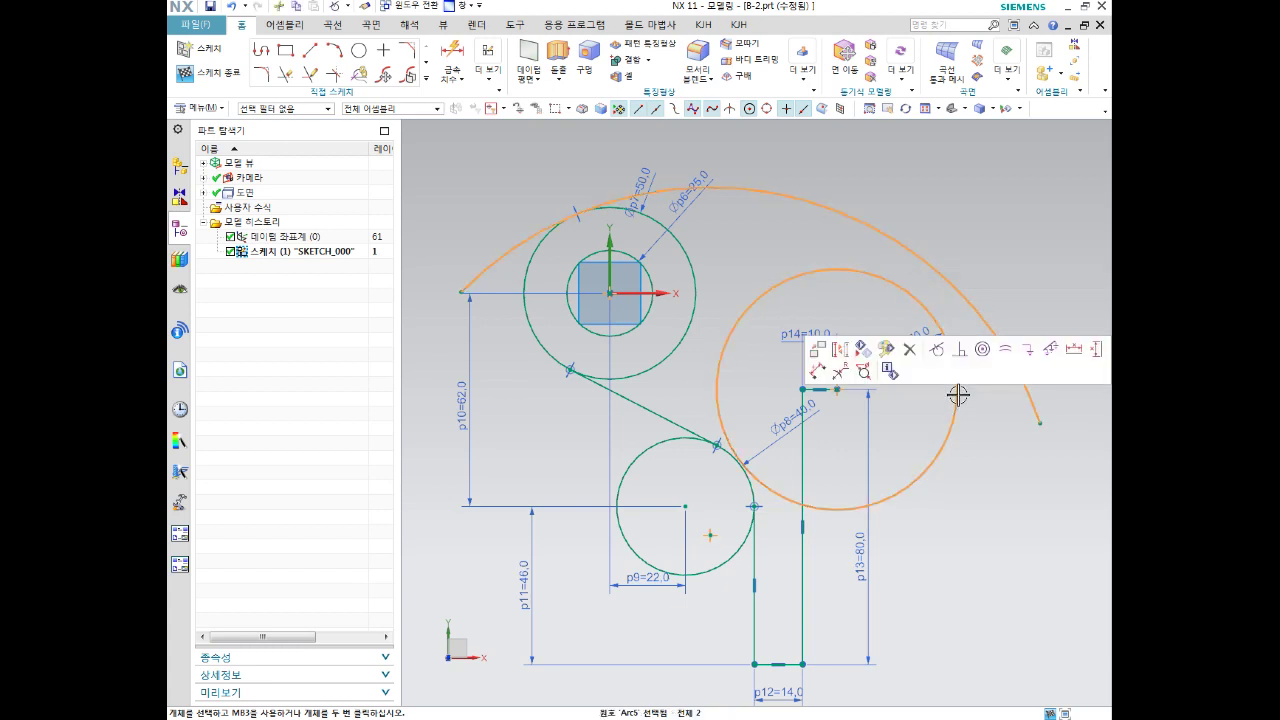
pyautogui.click(940, 349)
# Add a radius dimension to the outer arc with Rapid Dimension
pyautogui.press('d')
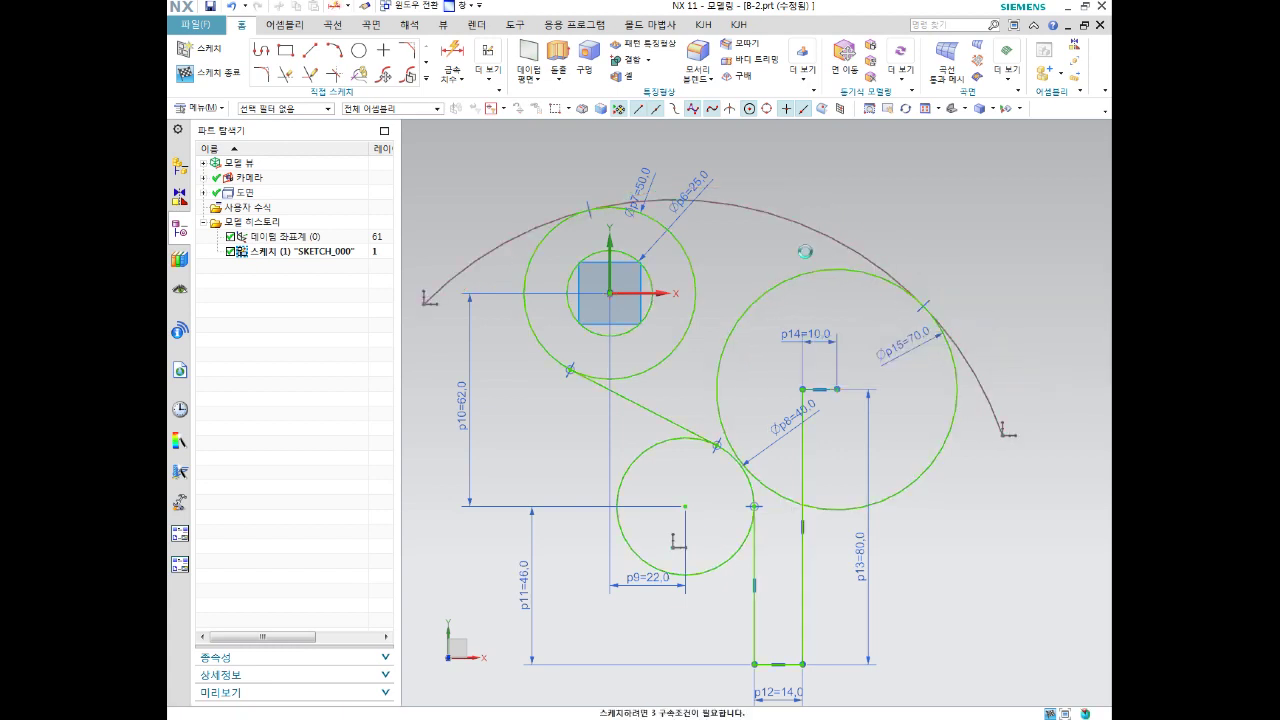
pyautogui.click(805, 206)
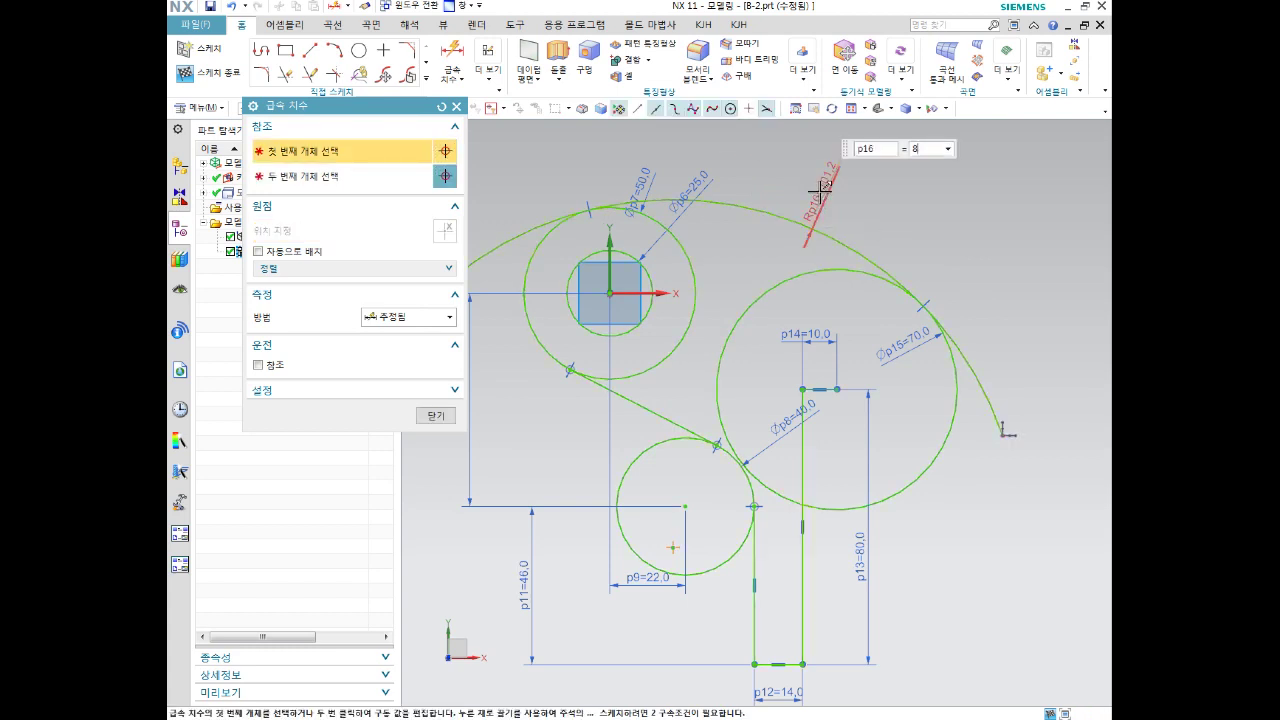
pyautogui.click(820, 190)
pyautogui.middleClick(818, 192)
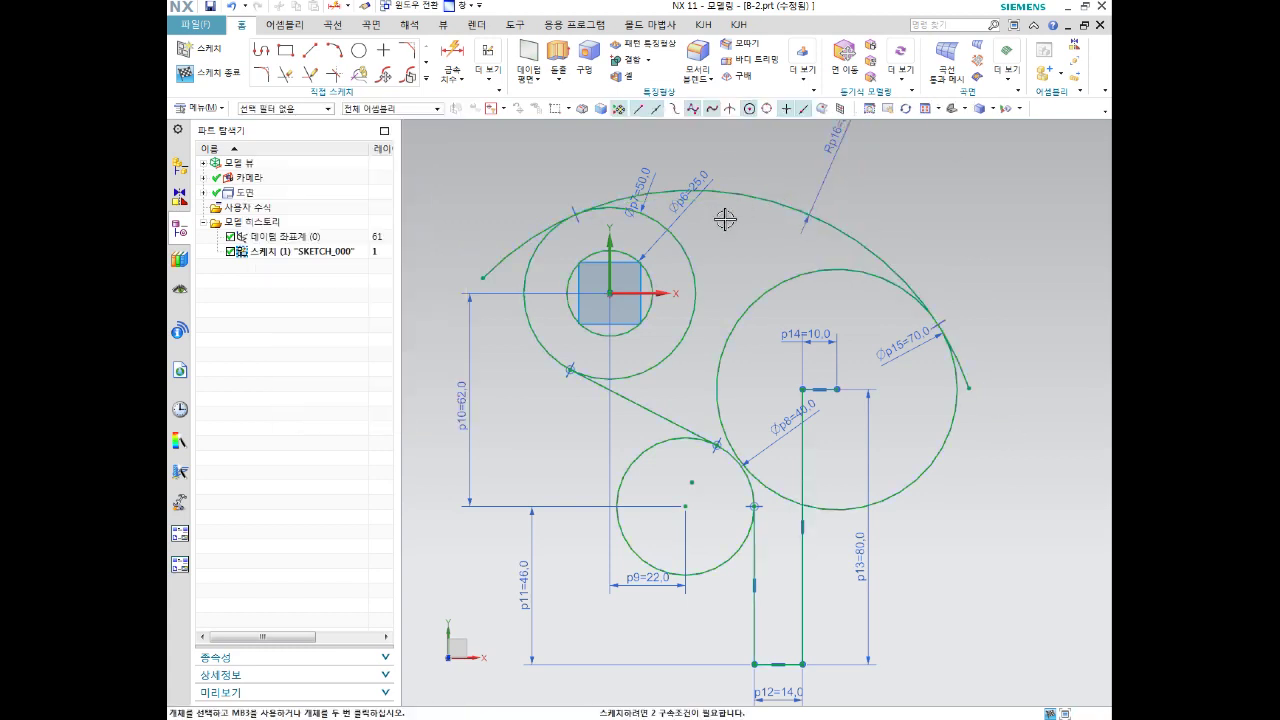
pyautogui.press('t')
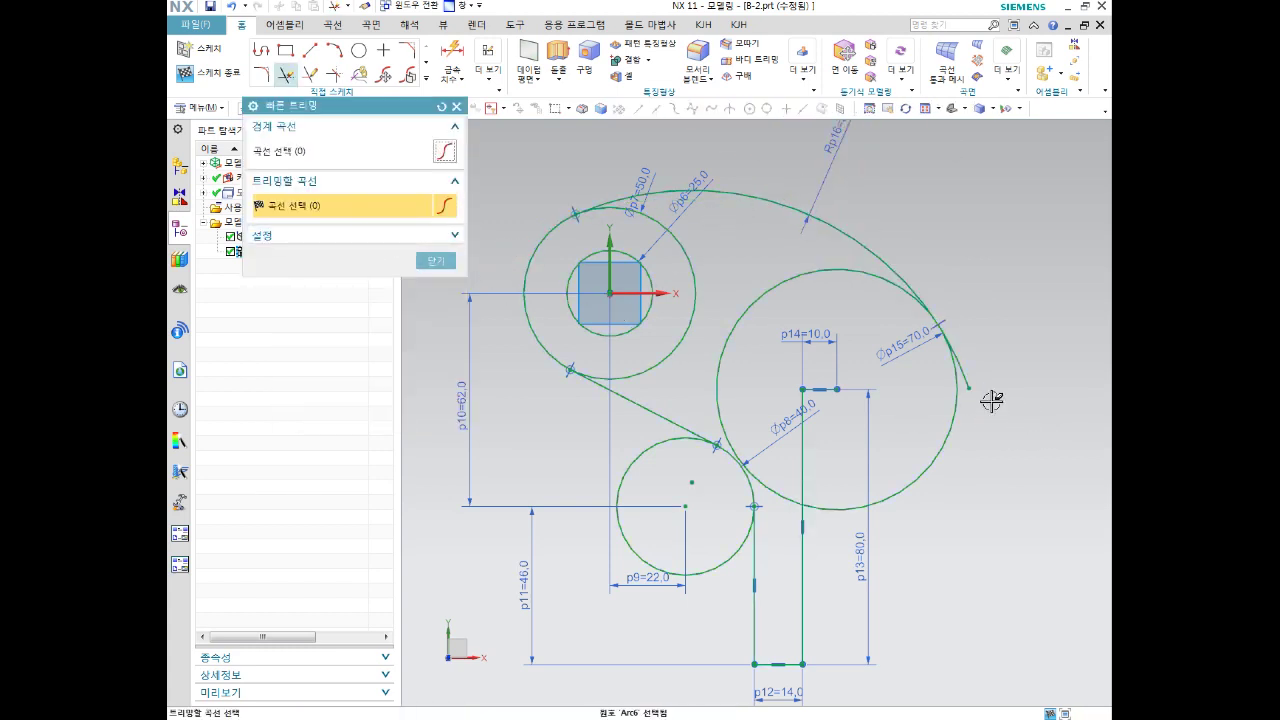
# Quick Trim the arc's tail and the inner portions of the Ø50, Ø70 and Ø40 circles
pyautogui.click(965, 378)
pyautogui.click(693, 332)
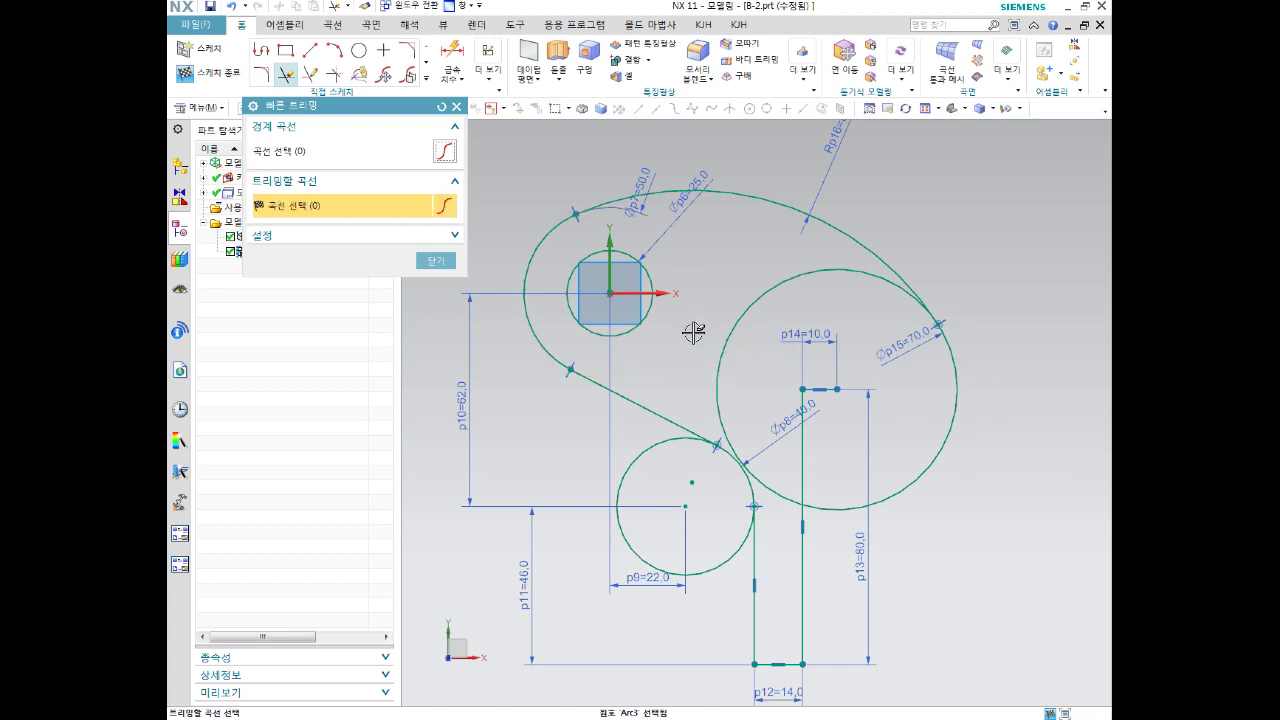
pyautogui.click(756, 306)
pyautogui.click(637, 463)
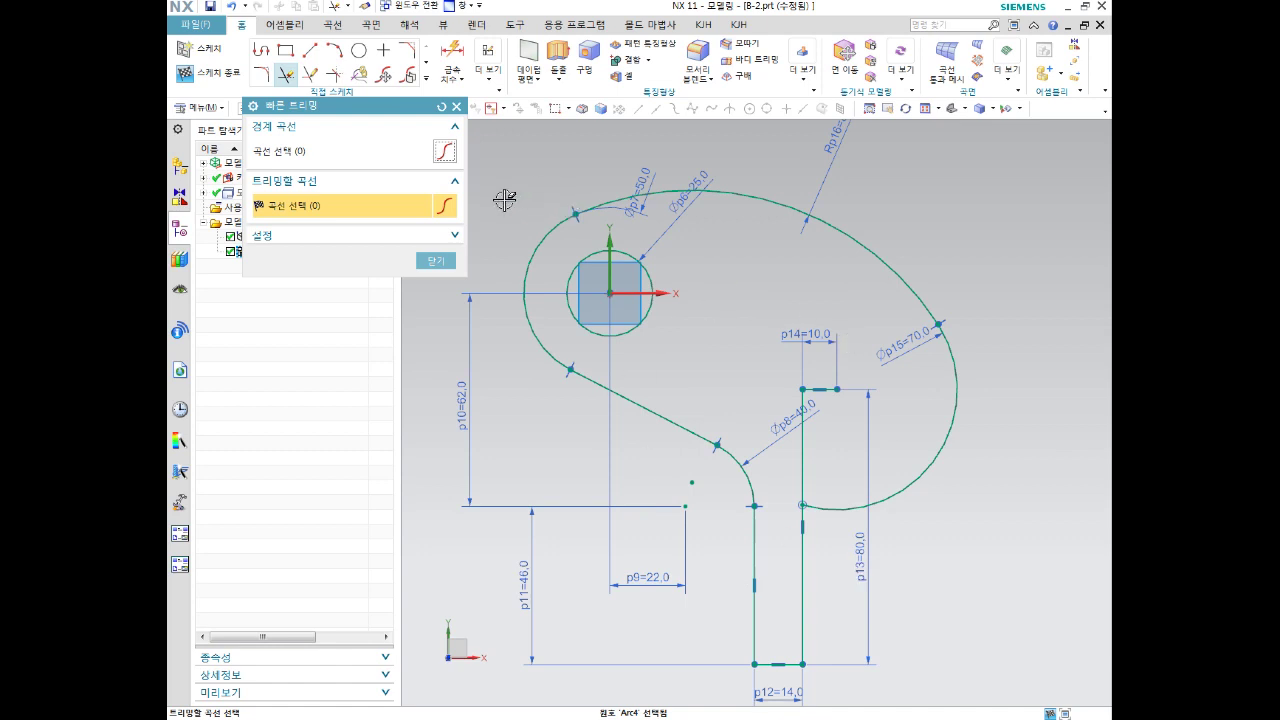
pyautogui.press('F1')
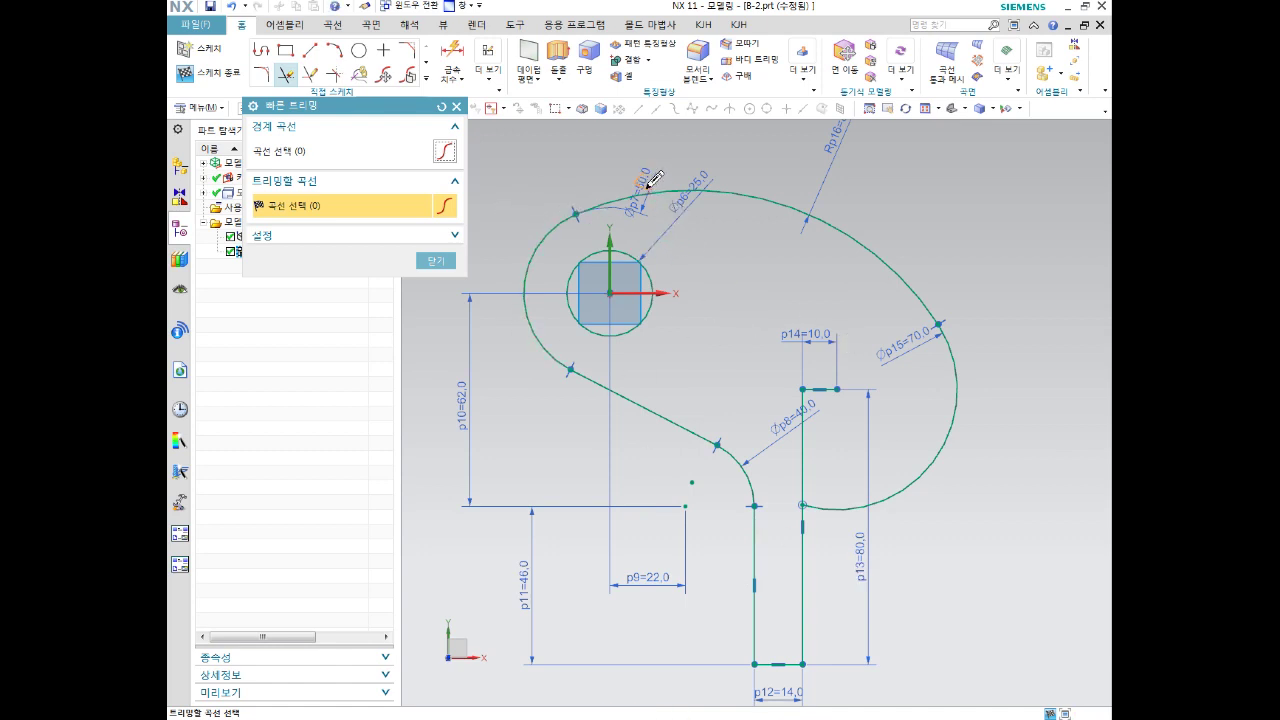
pyautogui.click(440, 260)
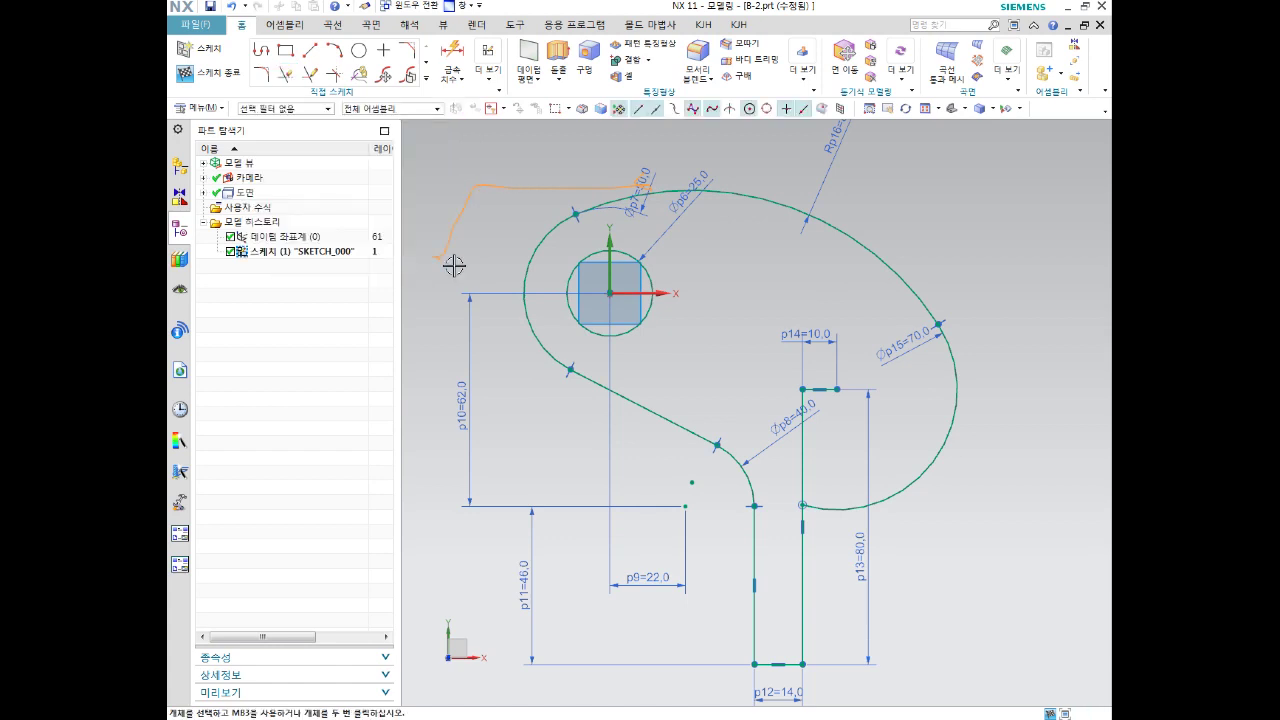
# Reposition the p7=50.0 dimension above the outline and the radius dimension nearer the arc
pyautogui.moveTo(670, 188); pyautogui.dragTo(557, 149)
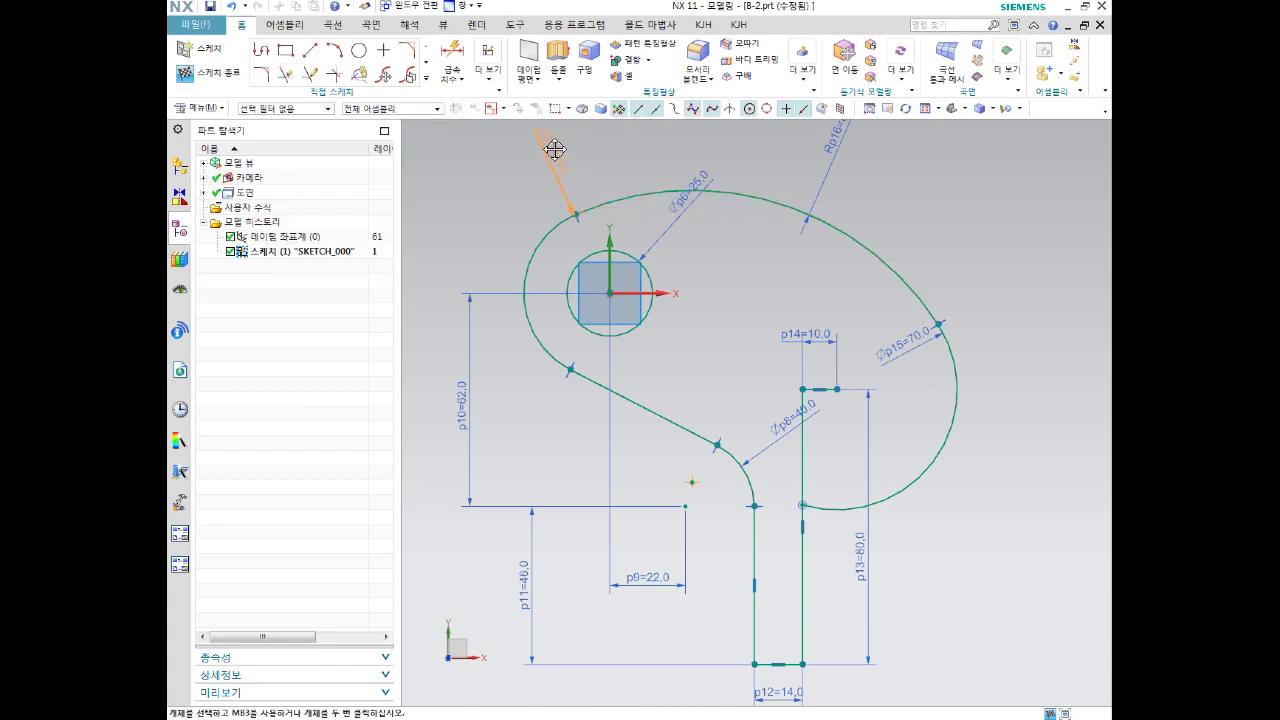
pyautogui.click(522, 176)
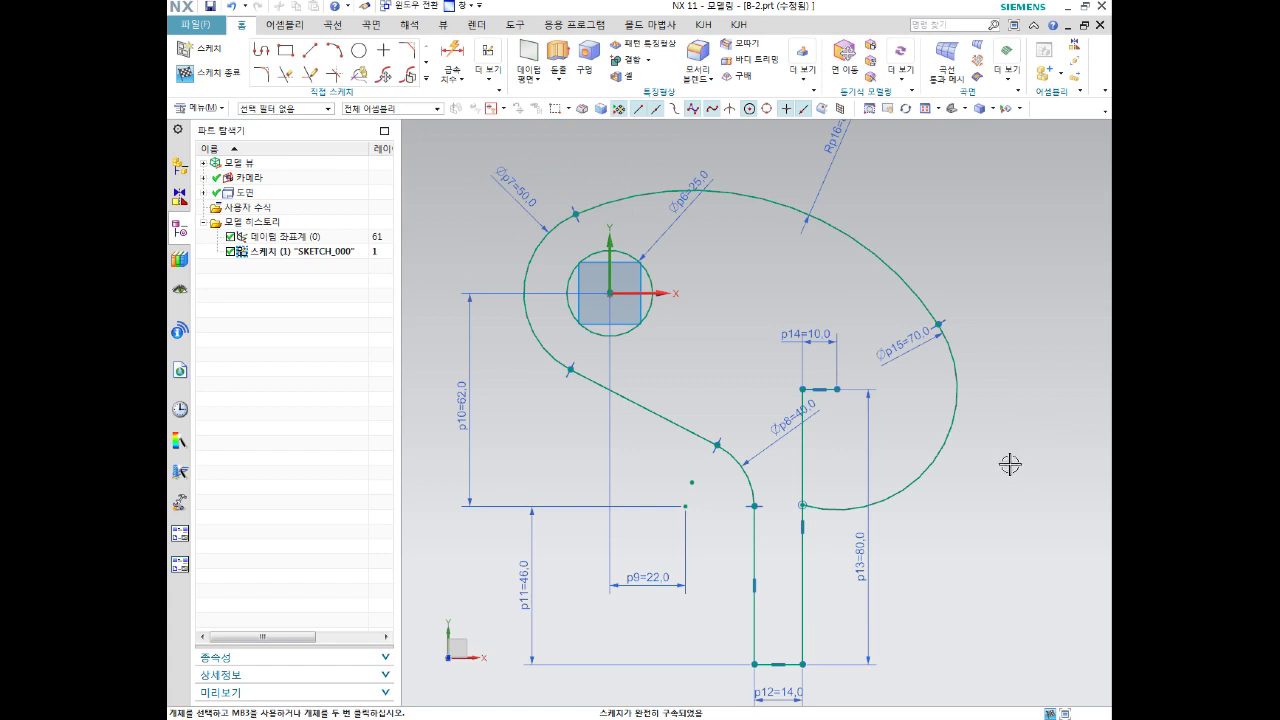
pyautogui.moveTo(835, 133); pyautogui.dragTo(826, 178)
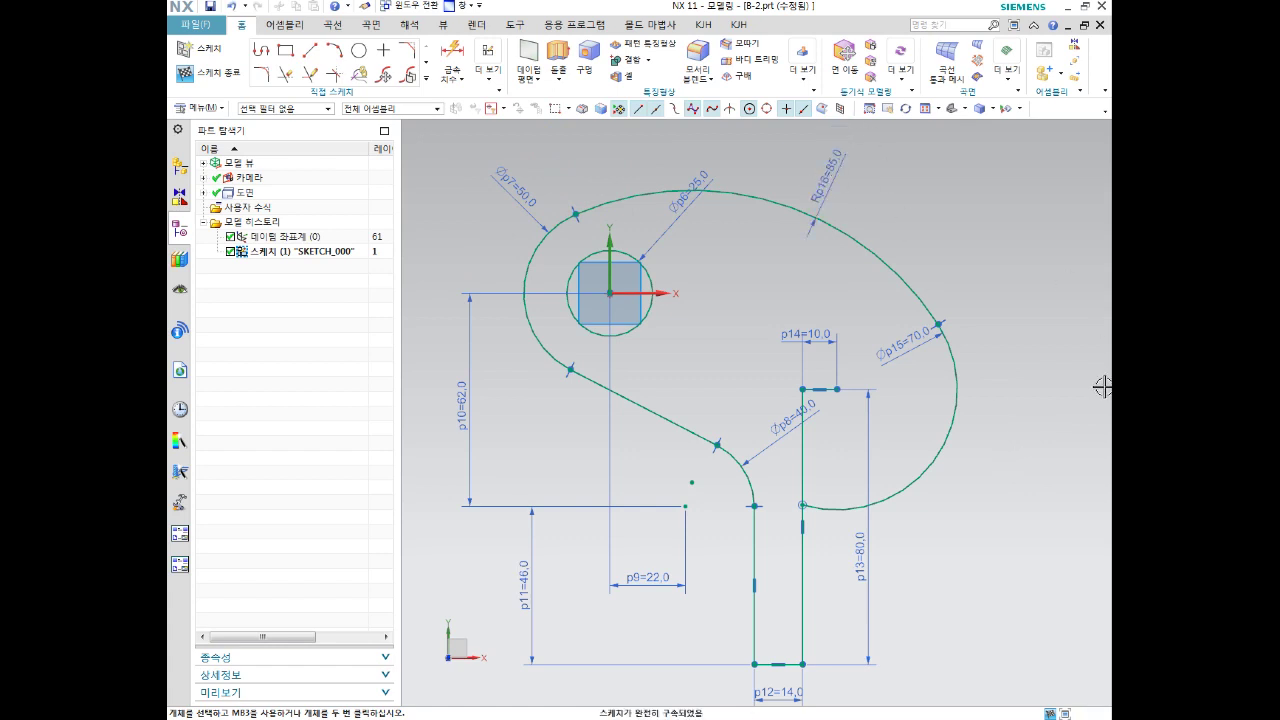
pyautogui.scroll(3, 829, 437)
pyautogui.scroll(2, 729, 357)
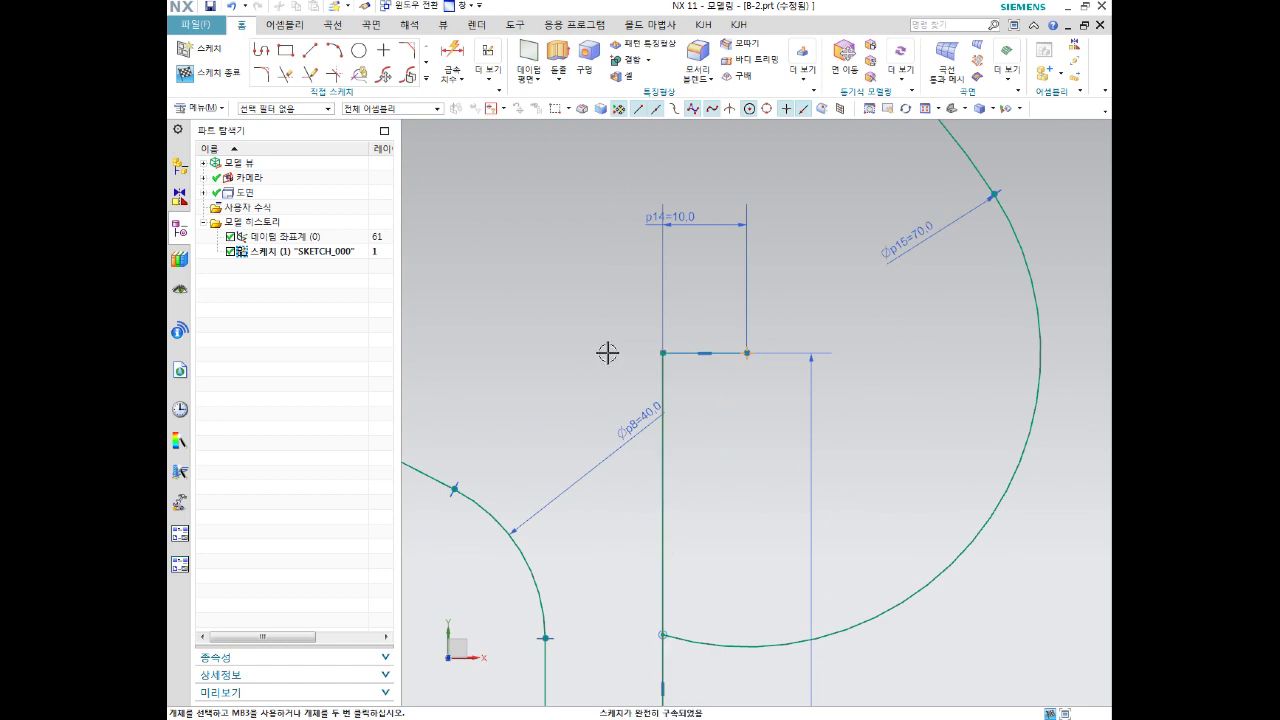
pyautogui.press('t')
pyautogui.click(663, 471)
pyautogui.click(727, 354)
pyautogui.scroll(-3, 757, 423)
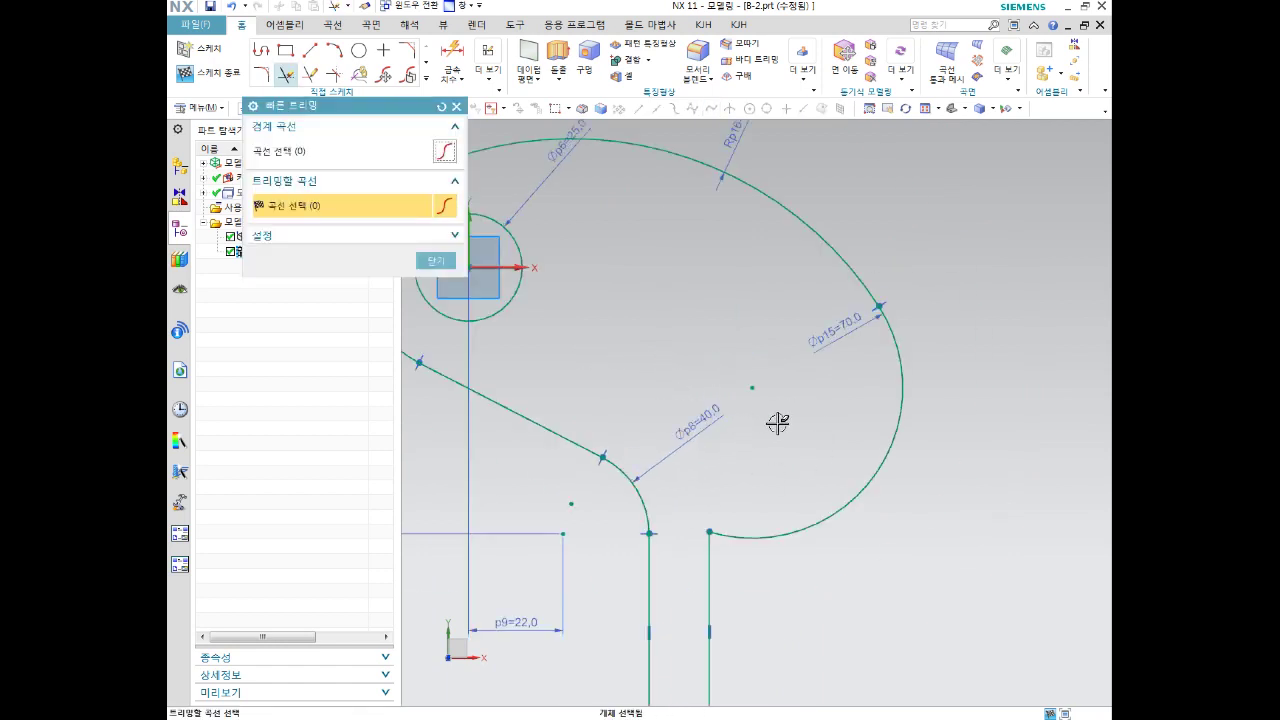
pyautogui.hotkey('ctrl', 'z')
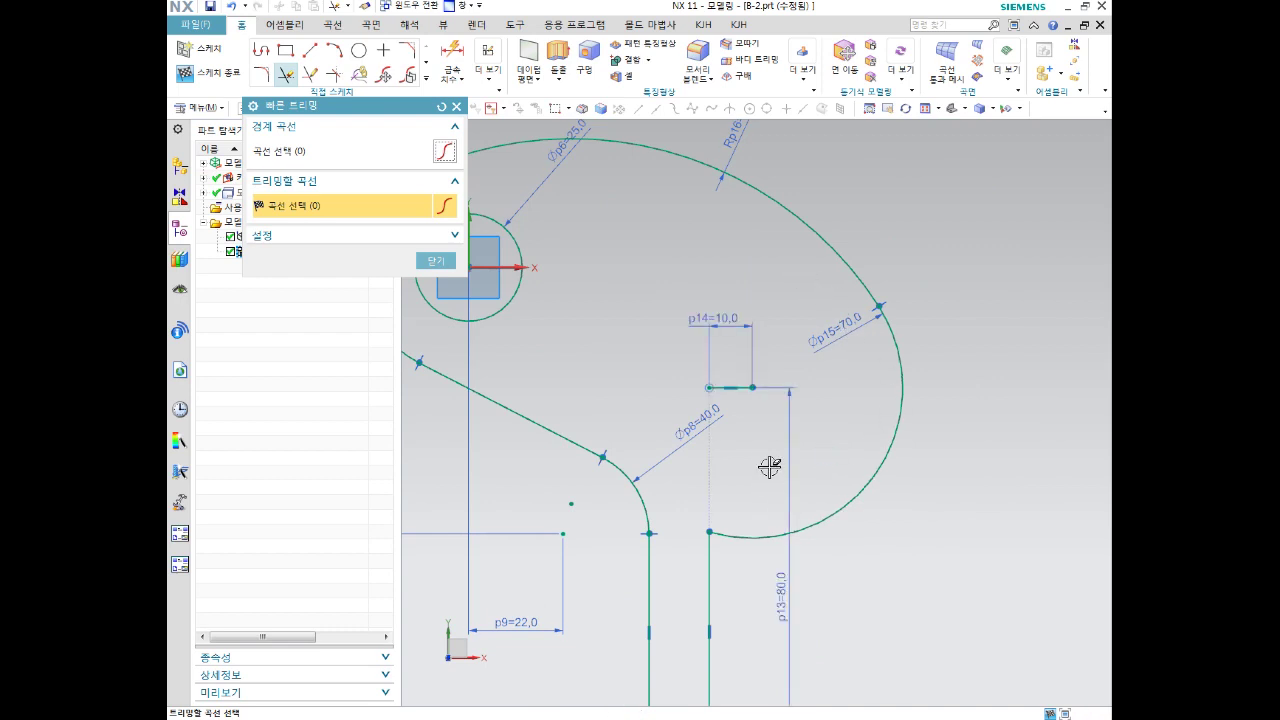
pyautogui.press('Escape')
pyautogui.scroll(3, 704, 405)
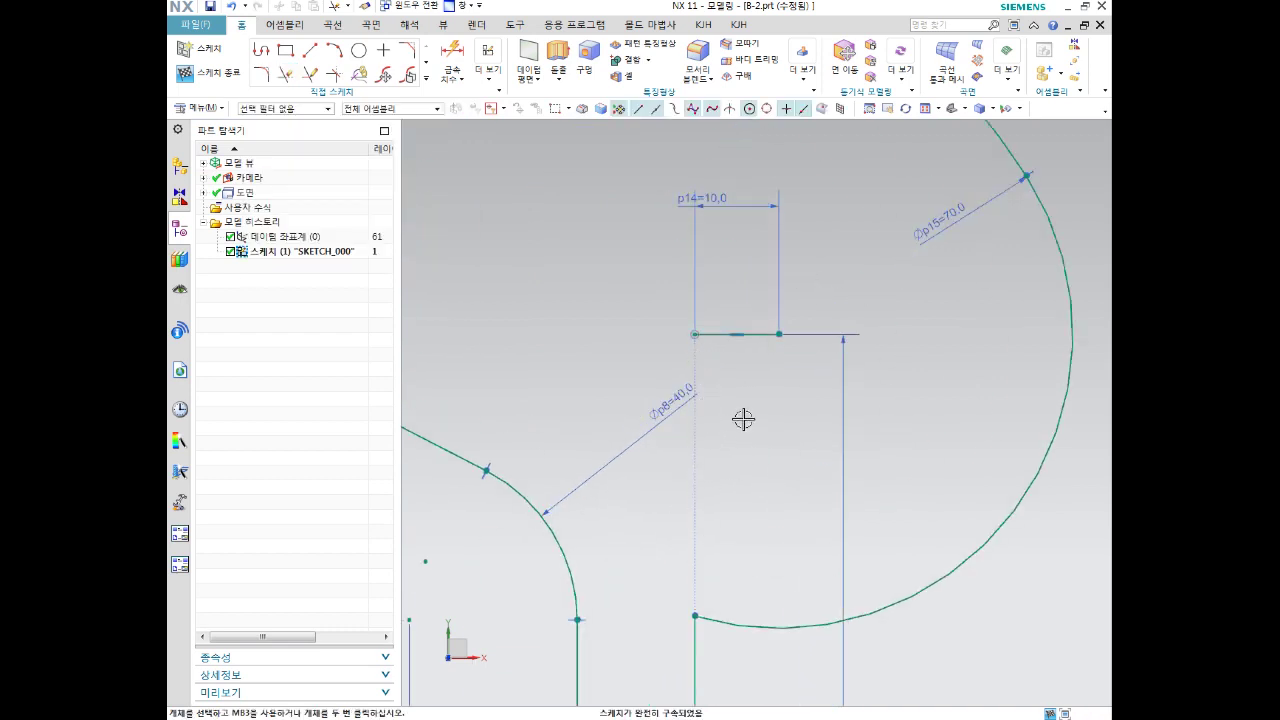
pyautogui.click(717, 333)
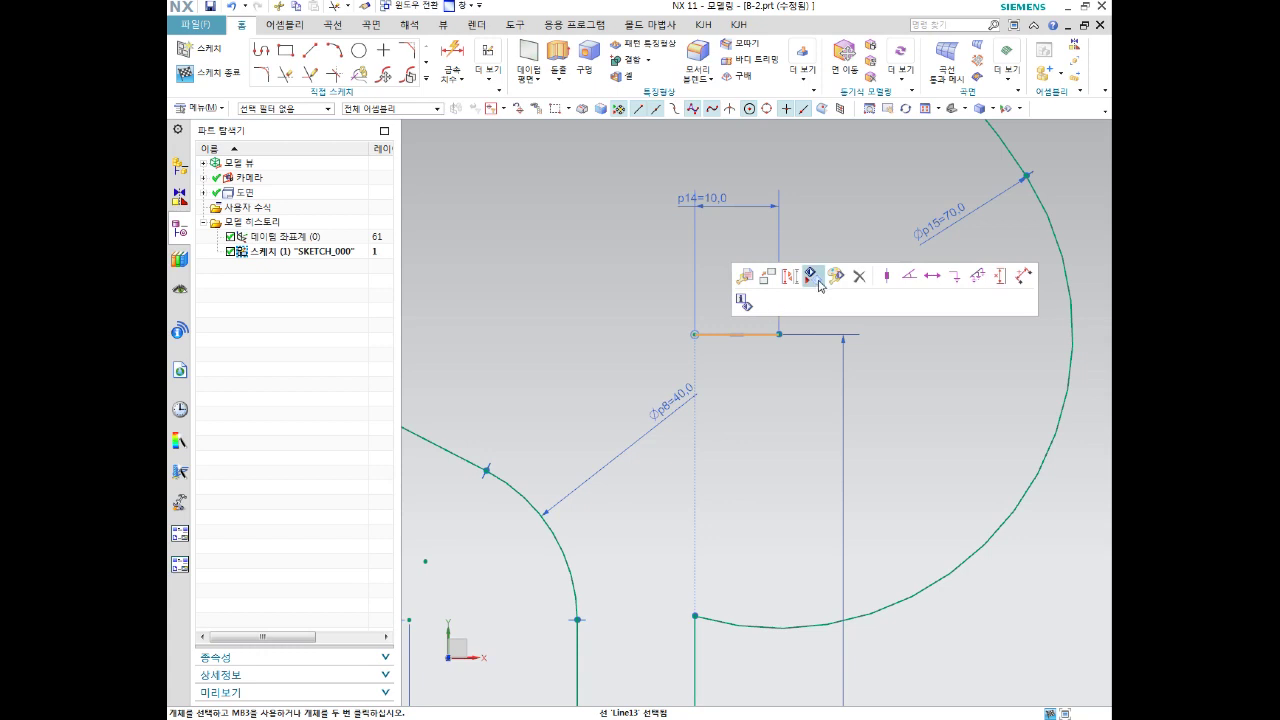
pyautogui.click(813, 278)
pyautogui.scroll(-3, 770, 375)
pyautogui.scroll(3, 770, 375)
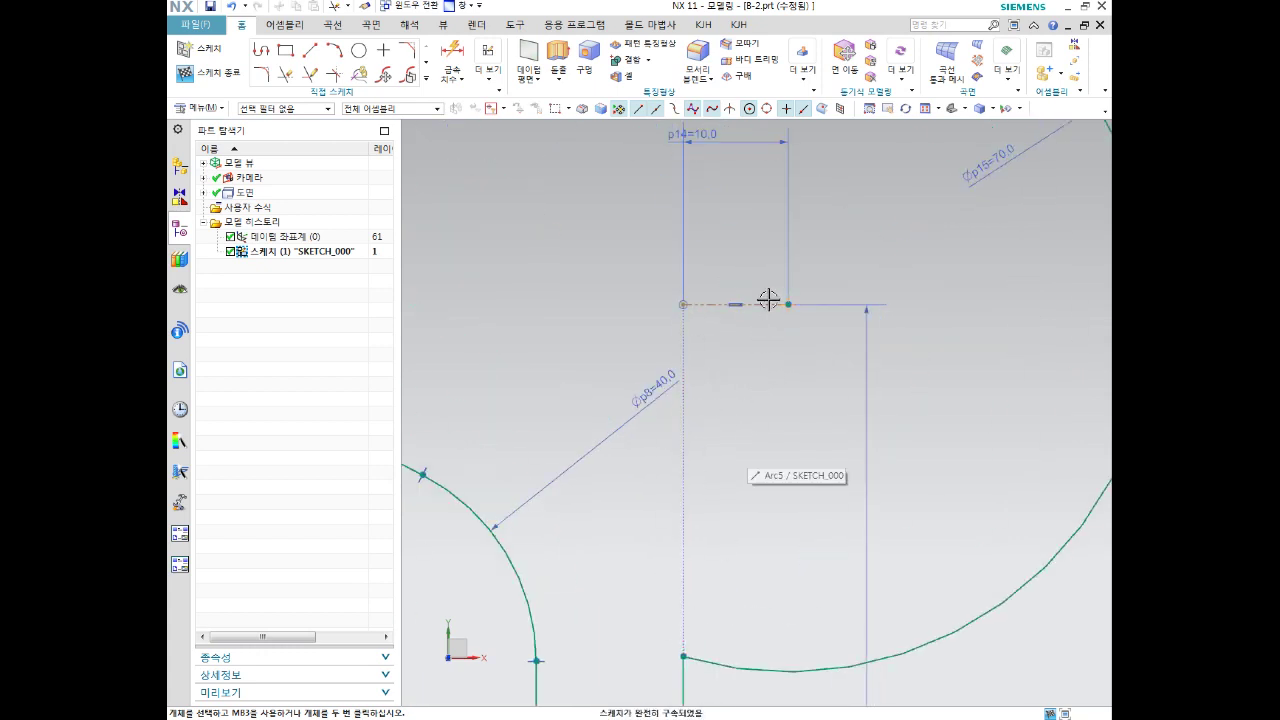
pyautogui.scroll(-3, 790, 352)
pyautogui.scroll(2, 800, 365)
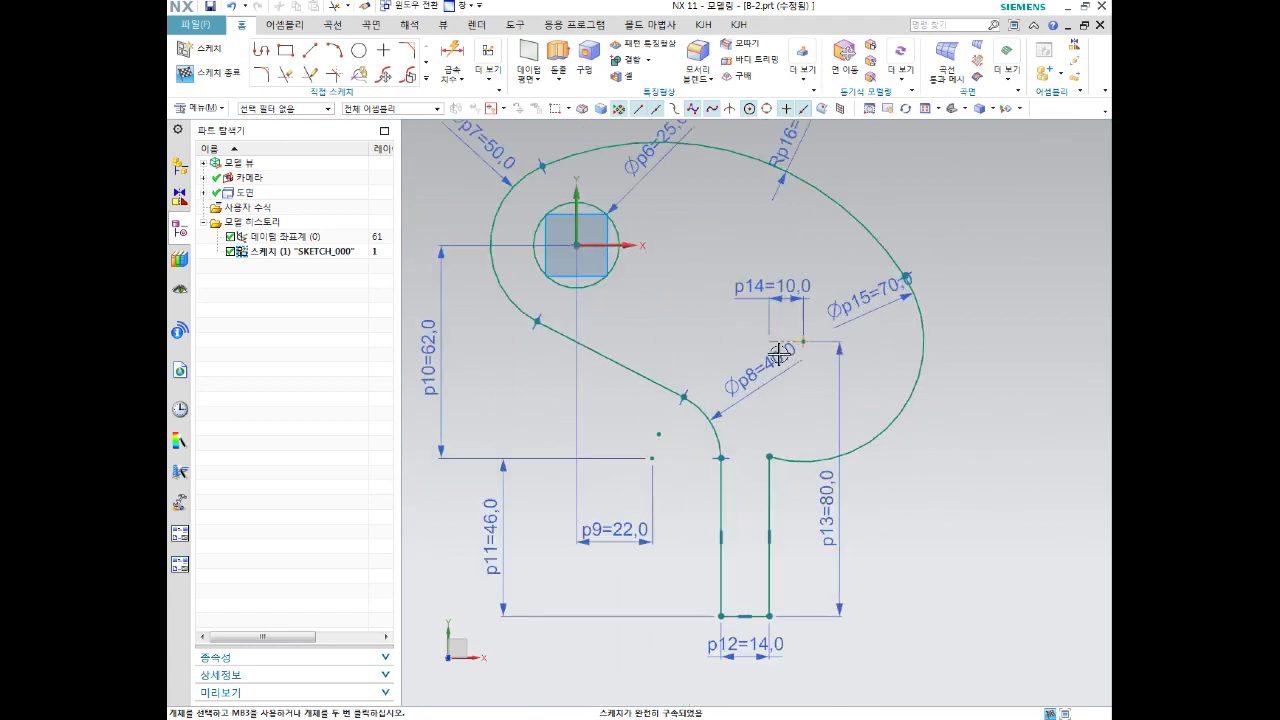
pyautogui.scroll(-2, 830, 430)
pyautogui.moveTo(834, 437)
pyautogui.keyDown('shift'); pyautogui.mouseDown(button='middle')
pyautogui.moveTo(877, 440)
pyautogui.moveTo(875, 403)
pyautogui.mouseUp(button='middle'); pyautogui.keyUp('shift')
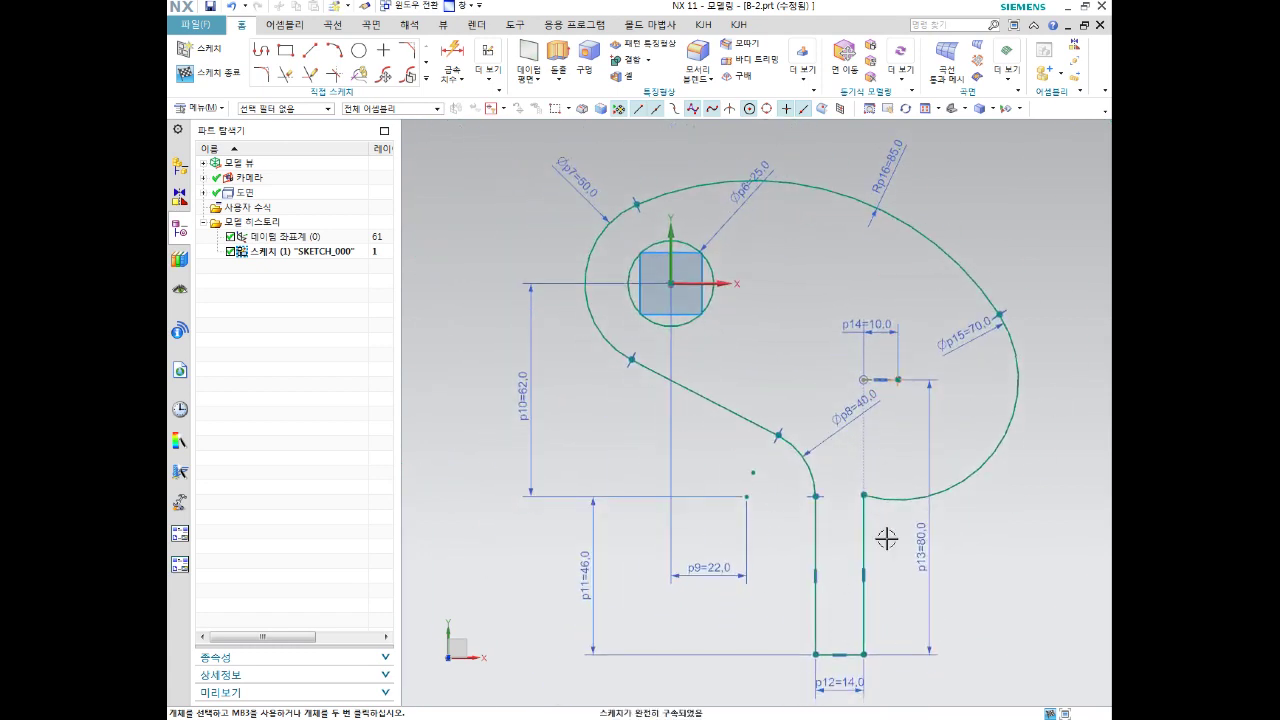
pyautogui.scroll(4, 886, 538)
pyautogui.keyDown('shift'); pyautogui.moveTo(903, 500); pyautogui.dragTo(806, 480, button='middle'); pyautogui.keyUp('shift')
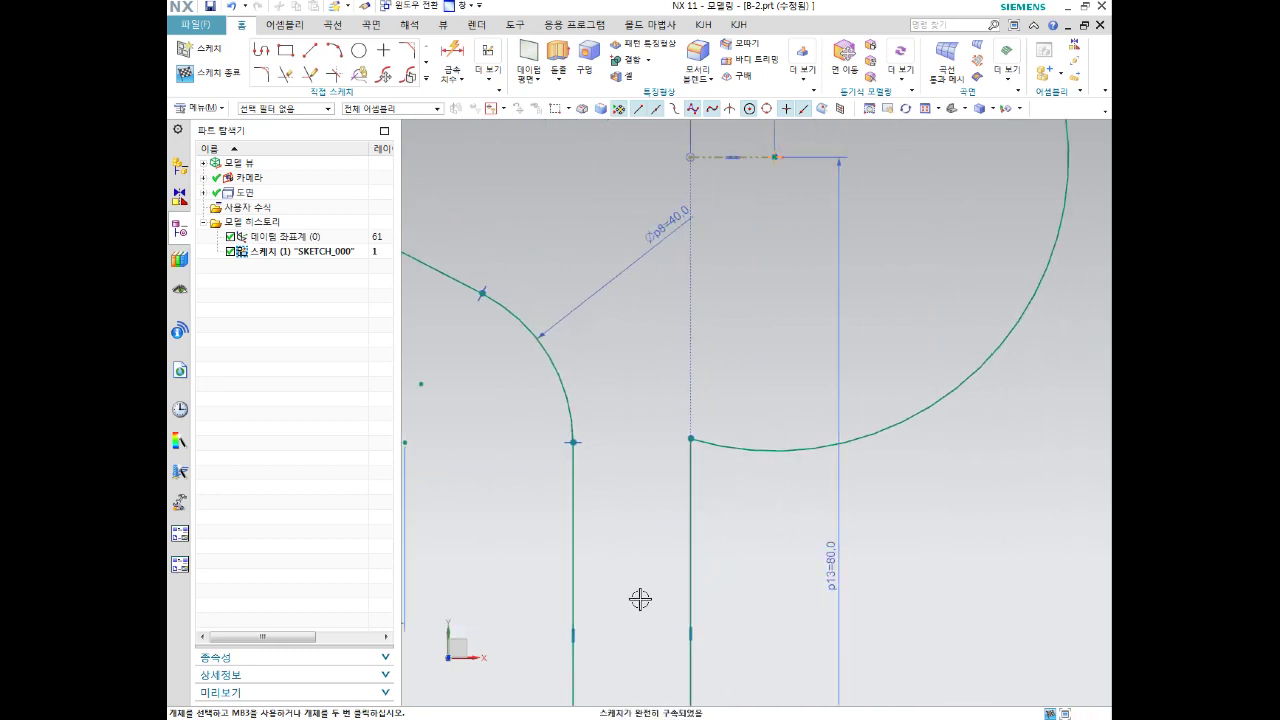
pyautogui.scroll(-3, 806, 514)
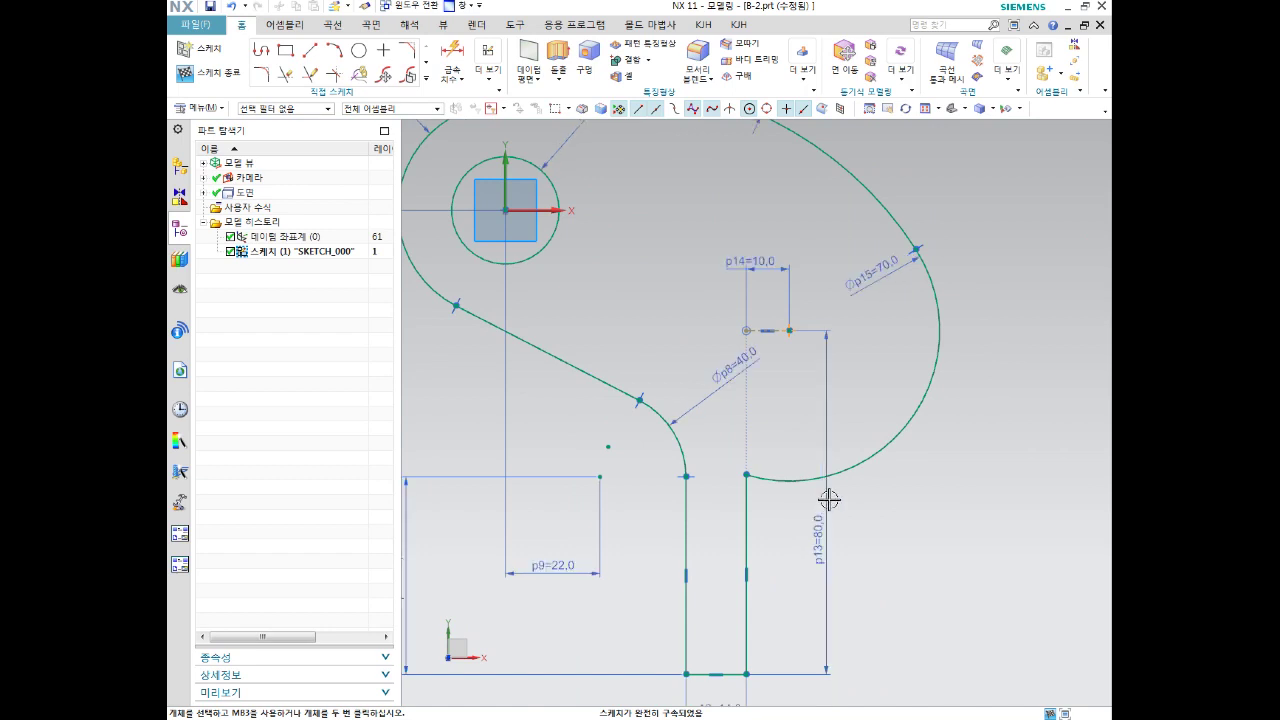
pyautogui.scroll(-2, 847, 481)
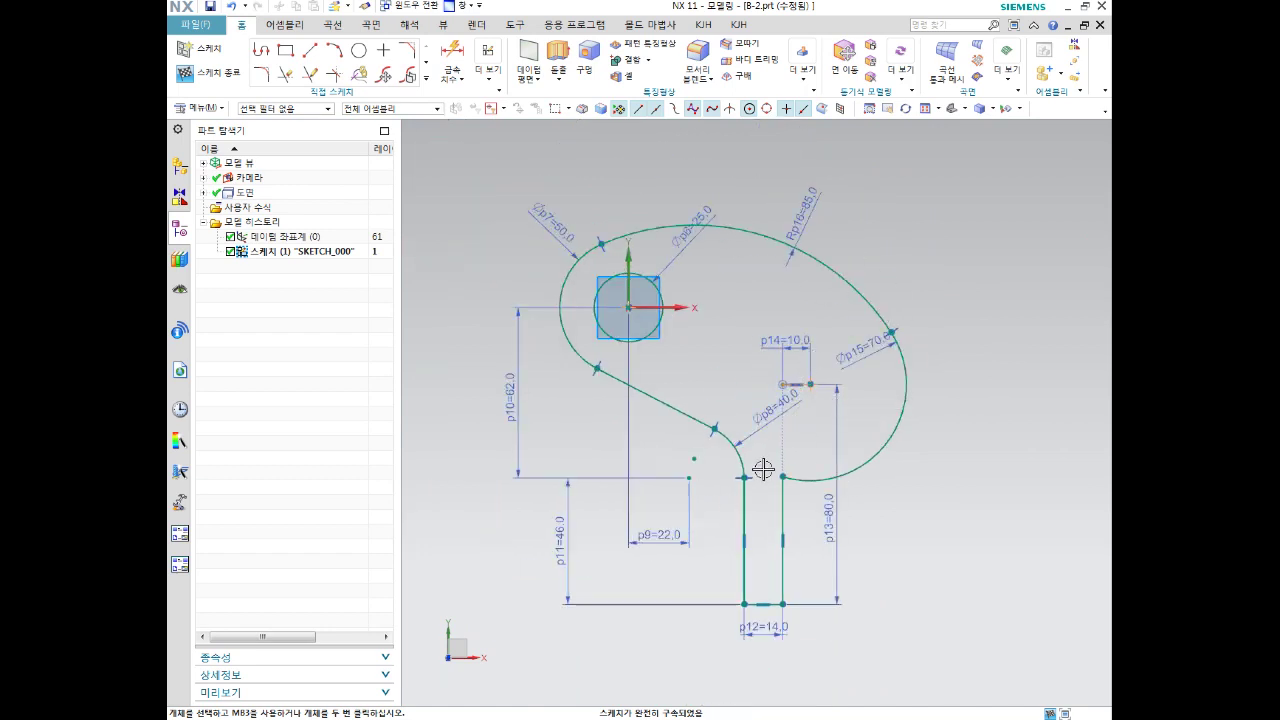
pyautogui.click(196, 73)
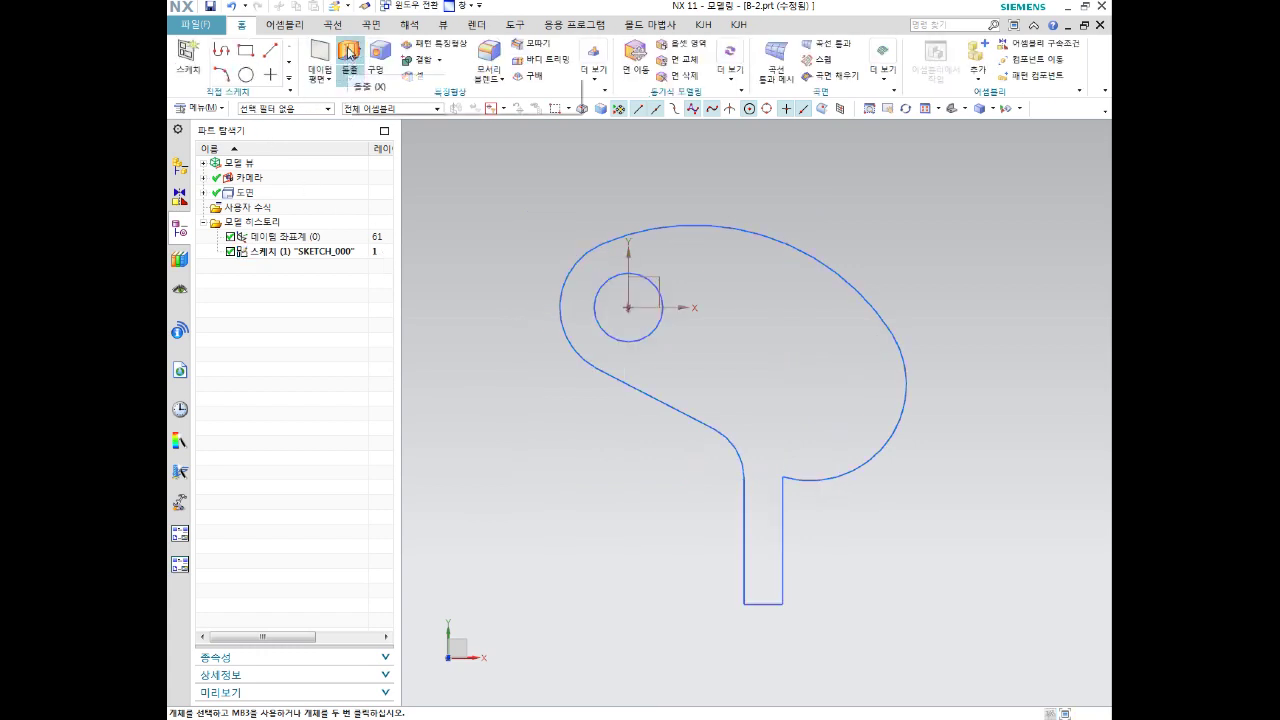
# Extrude the profile's enclosed region 20 mm into a solid using Region Boundary Curves
pyautogui.click(349, 60)
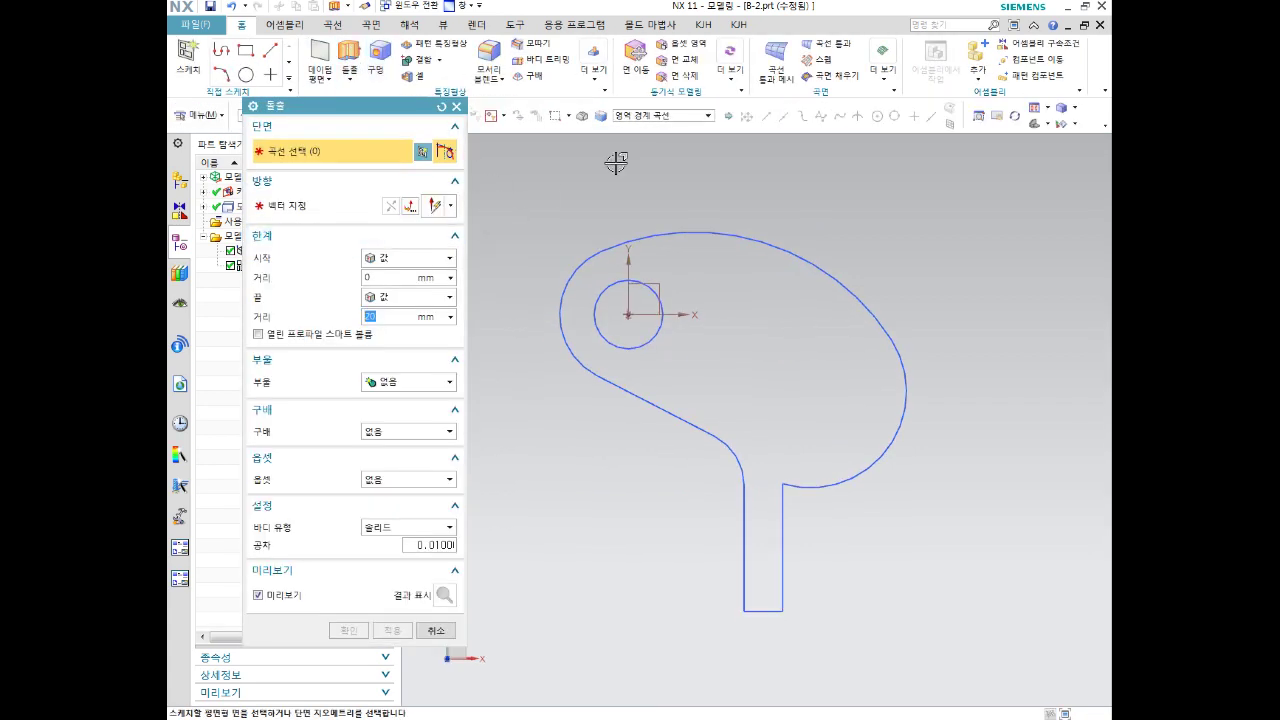
pyautogui.click(636, 116)
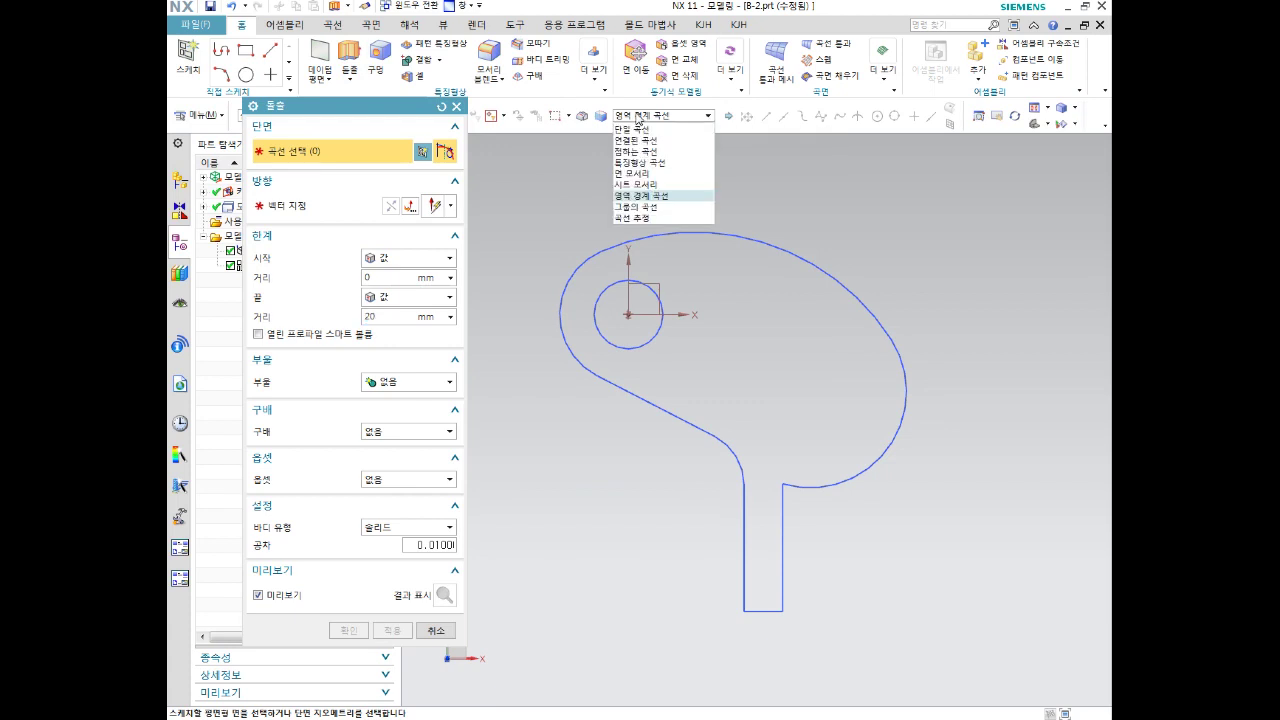
pyautogui.click(667, 197)
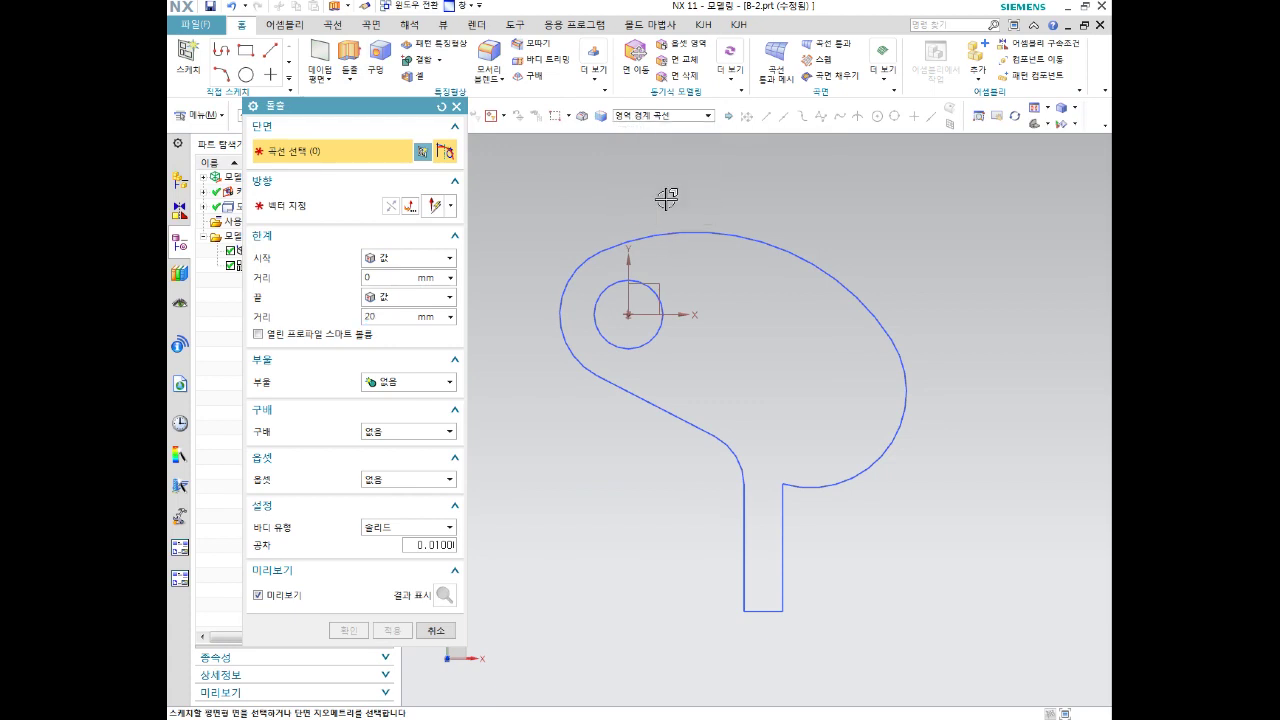
pyautogui.click(765, 341)
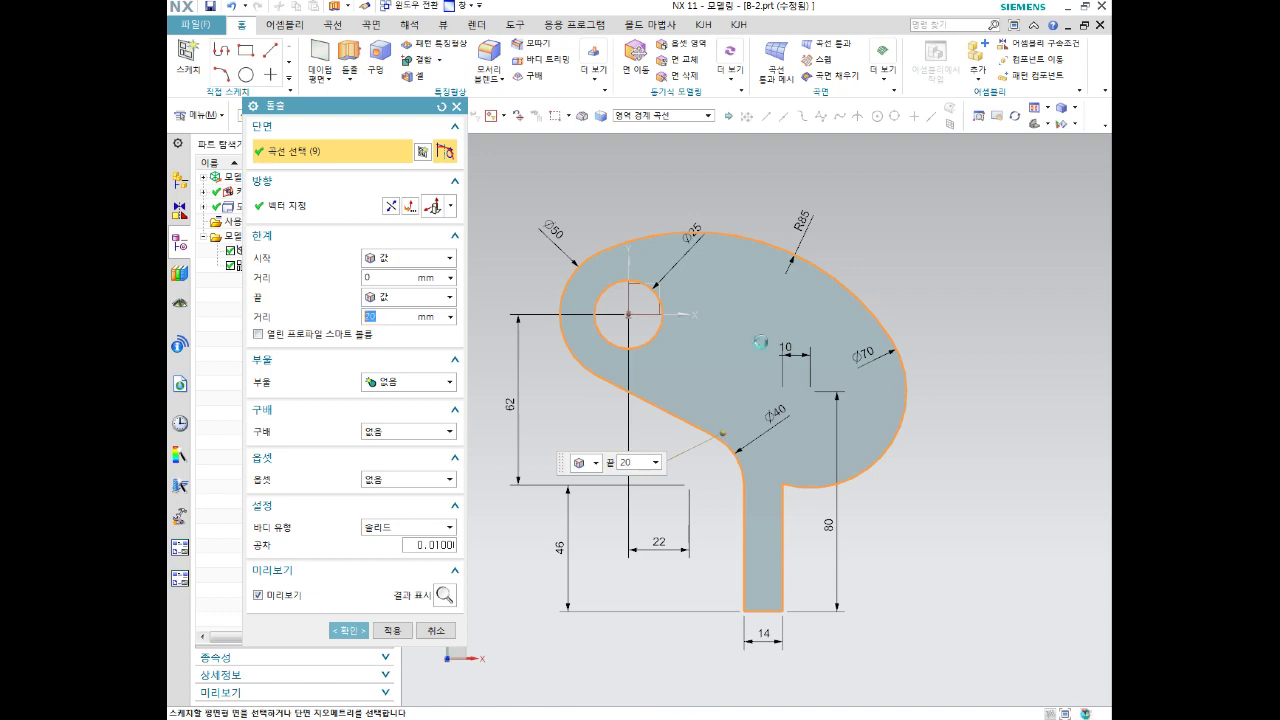
pyautogui.moveTo(842, 445); pyautogui.dragTo(780, 374, button='middle')
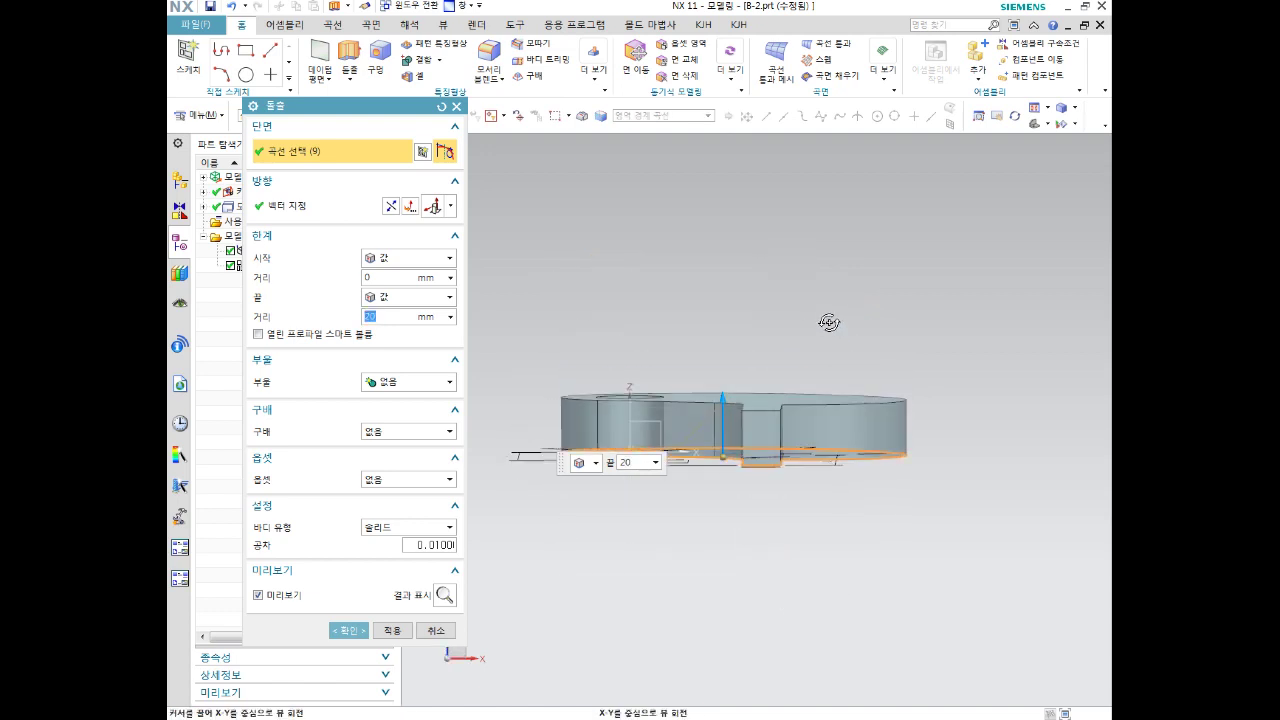
pyautogui.click(350, 630)
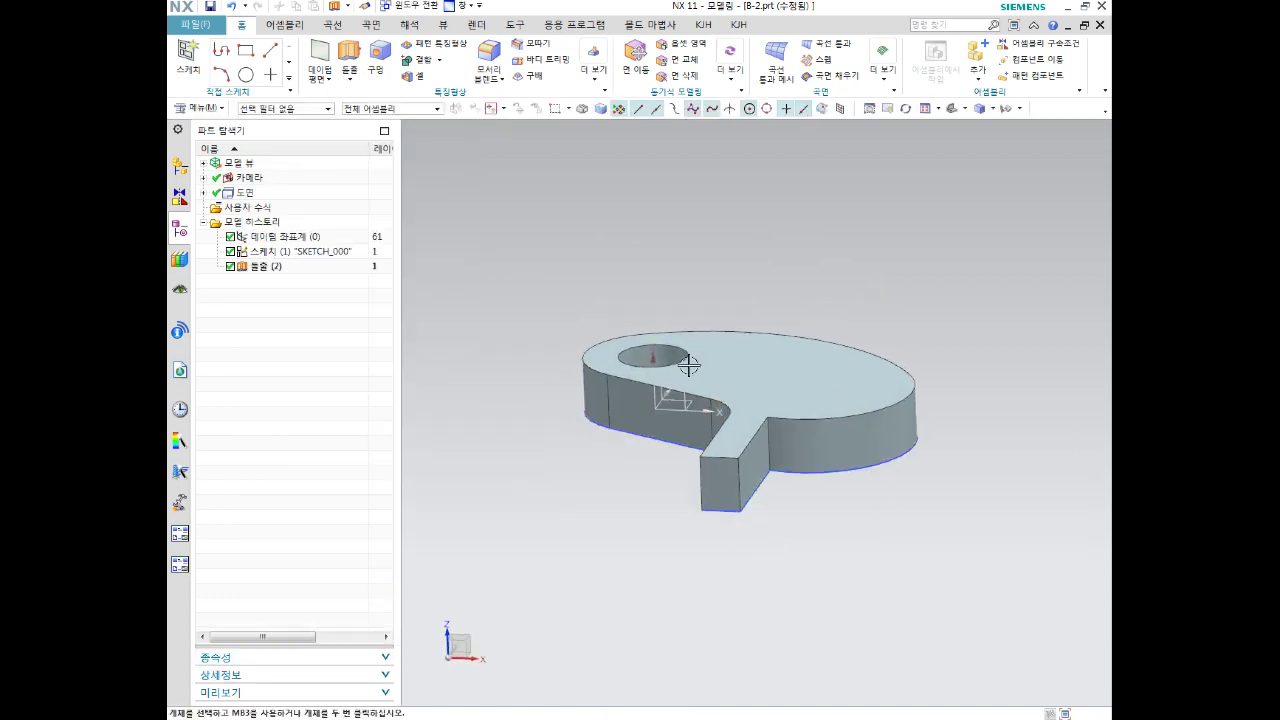
# Start a second Extrude and browse the curve rules, leaving Region Boundary Curves selected
pyautogui.click(349, 55)
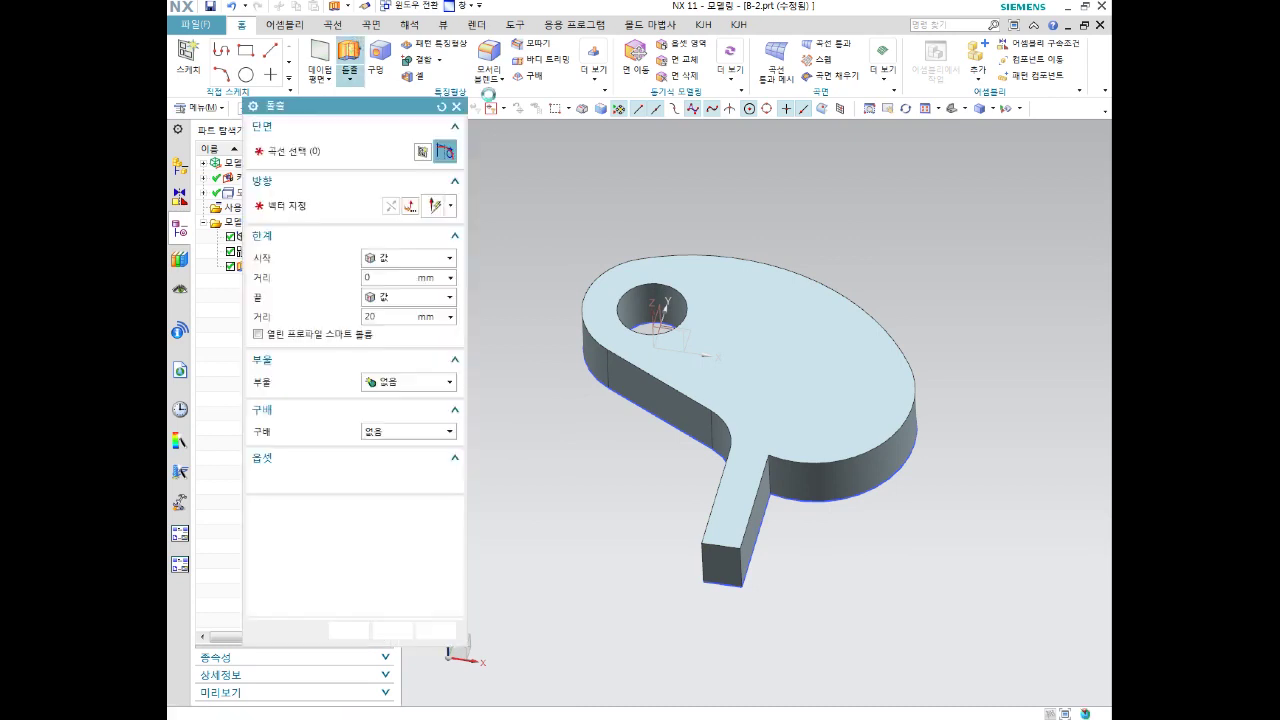
pyautogui.click(659, 117)
pyautogui.click(650, 200)
pyautogui.click(659, 117)
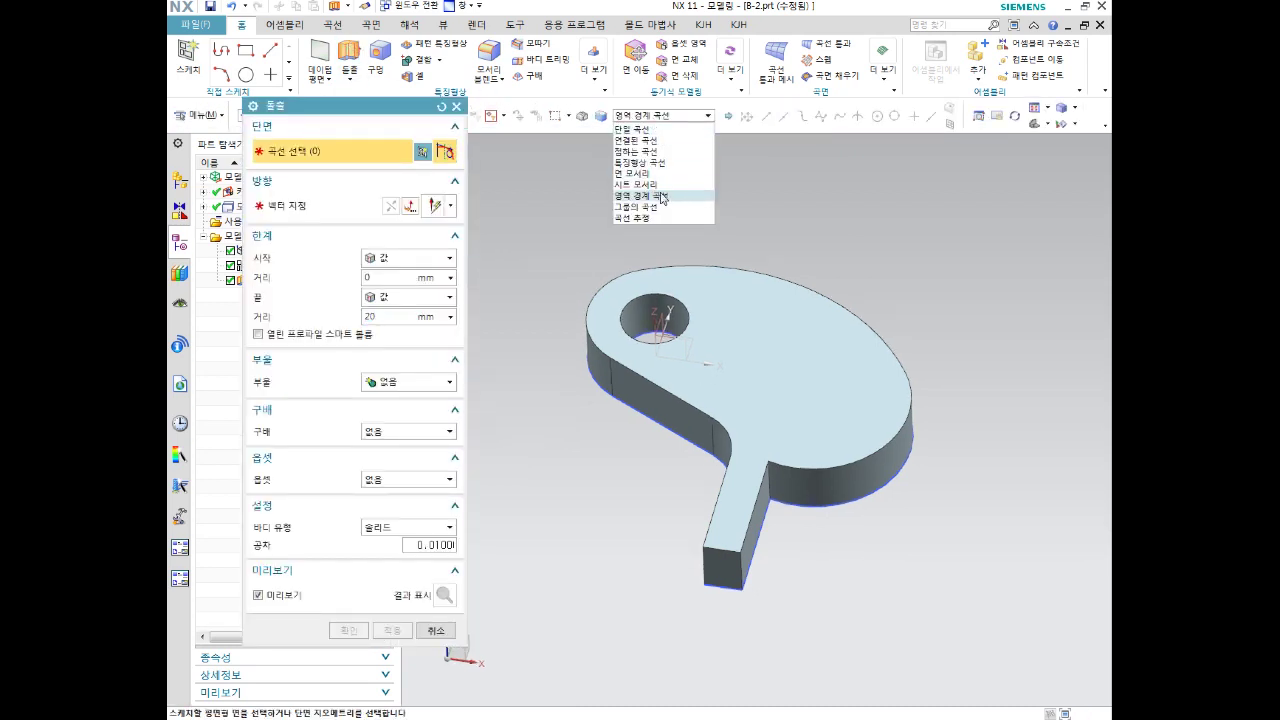
pyautogui.click(650, 190)
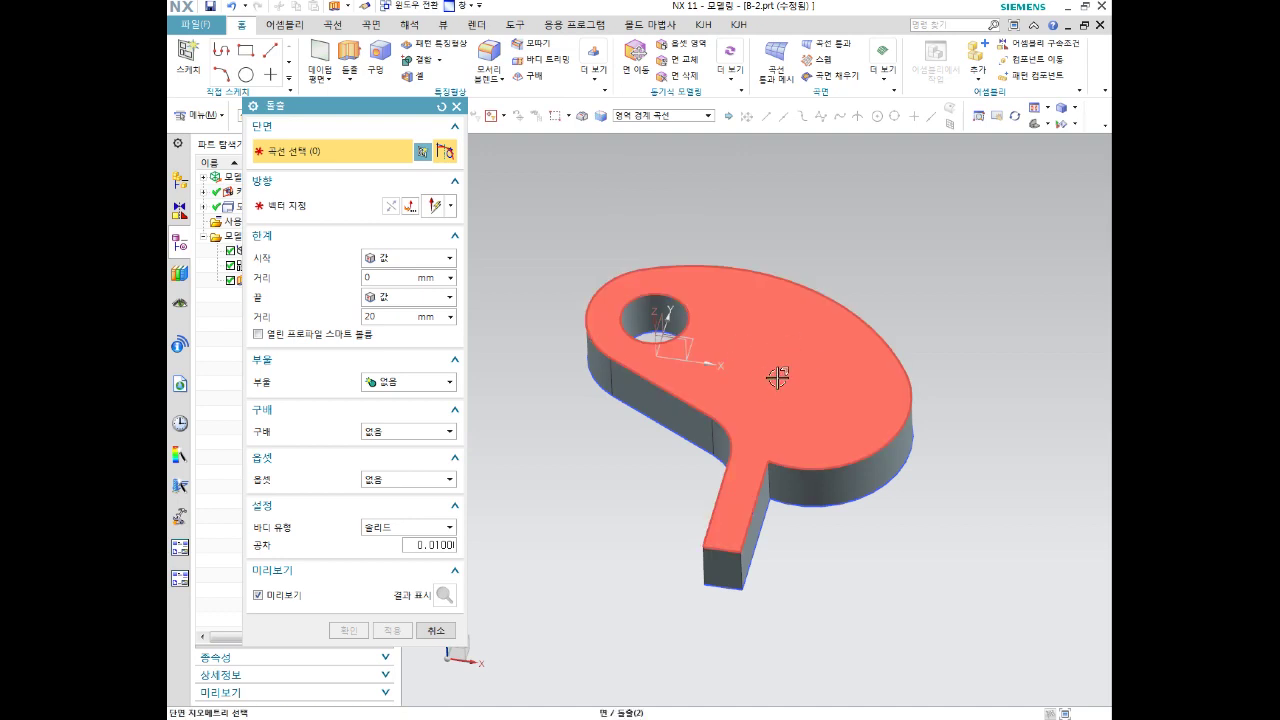
# Cancel the second extrusion and reframe the view around the solid plate
pyautogui.press('Escape')
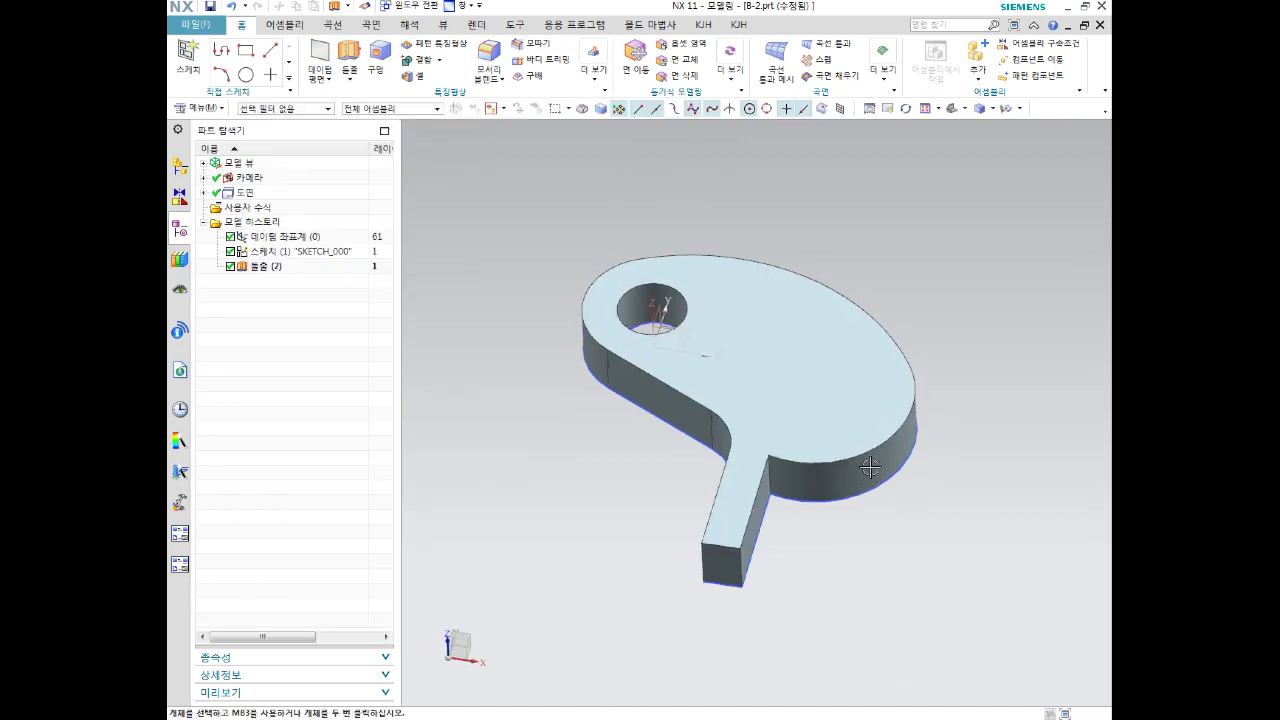
pyautogui.moveTo(866, 485); pyautogui.dragTo(937, 419, button='middle')
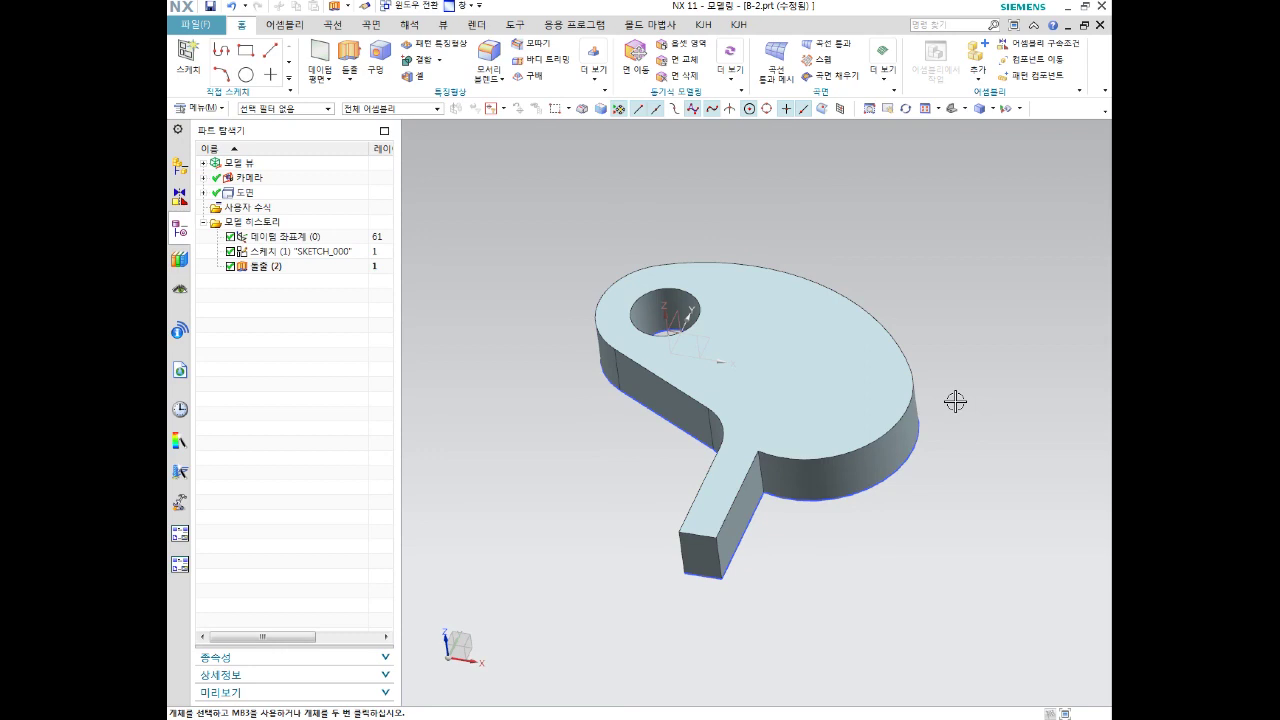
pyautogui.scroll(2, 829, 514)
pyautogui.scroll(2, 817, 503)
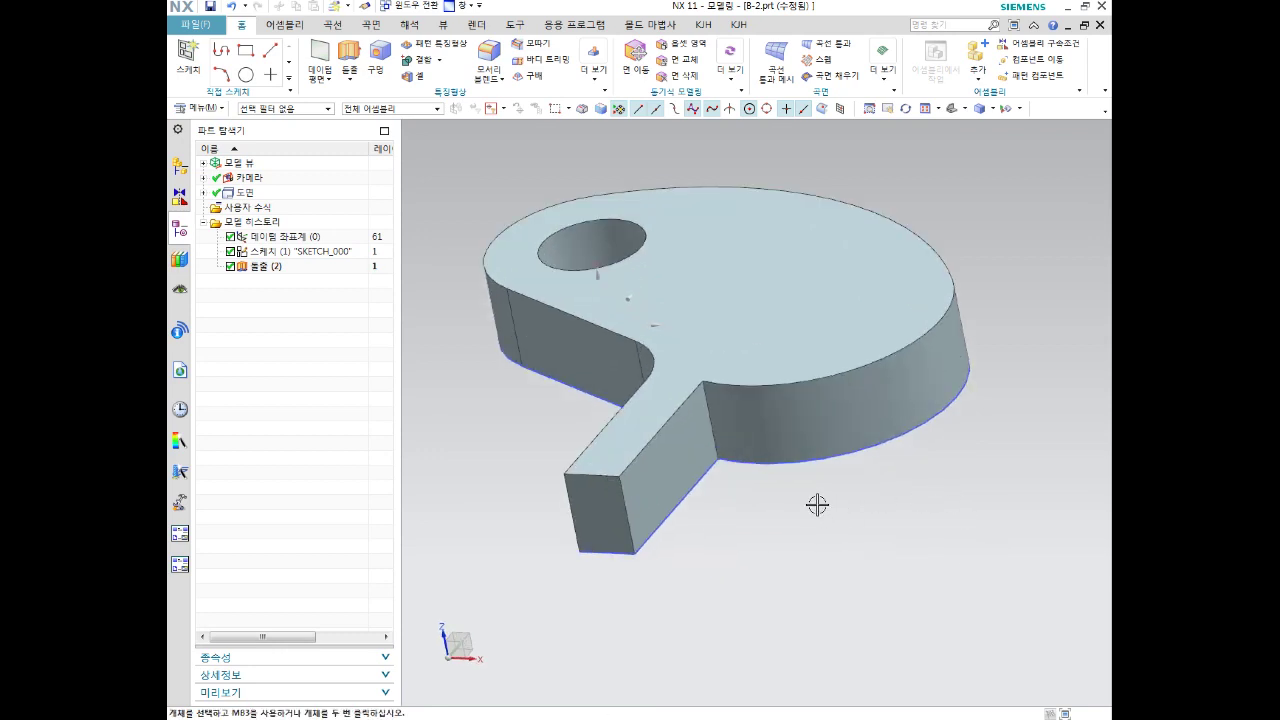
pyautogui.scroll(2, 816, 478)
pyautogui.keyDown('shift'); pyautogui.moveTo(838, 206); pyautogui.dragTo(800, 277, button='middle'); pyautogui.keyUp('shift')
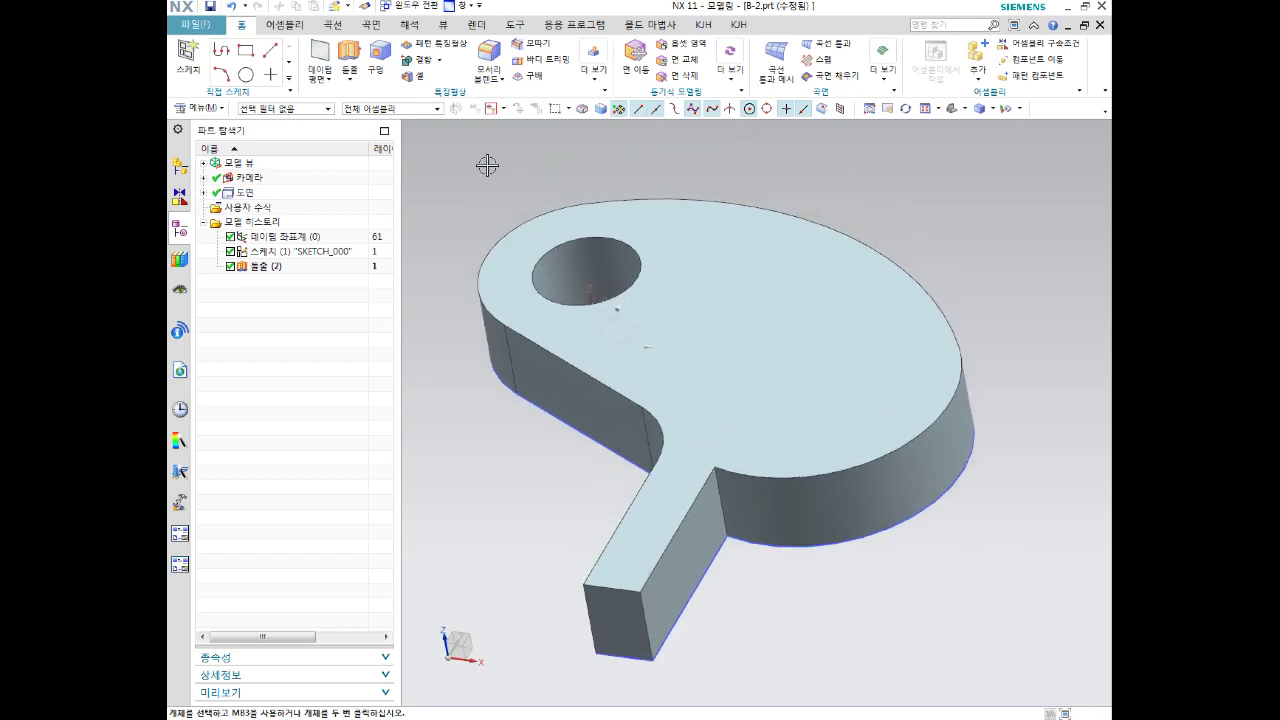
pyautogui.click(490, 88)
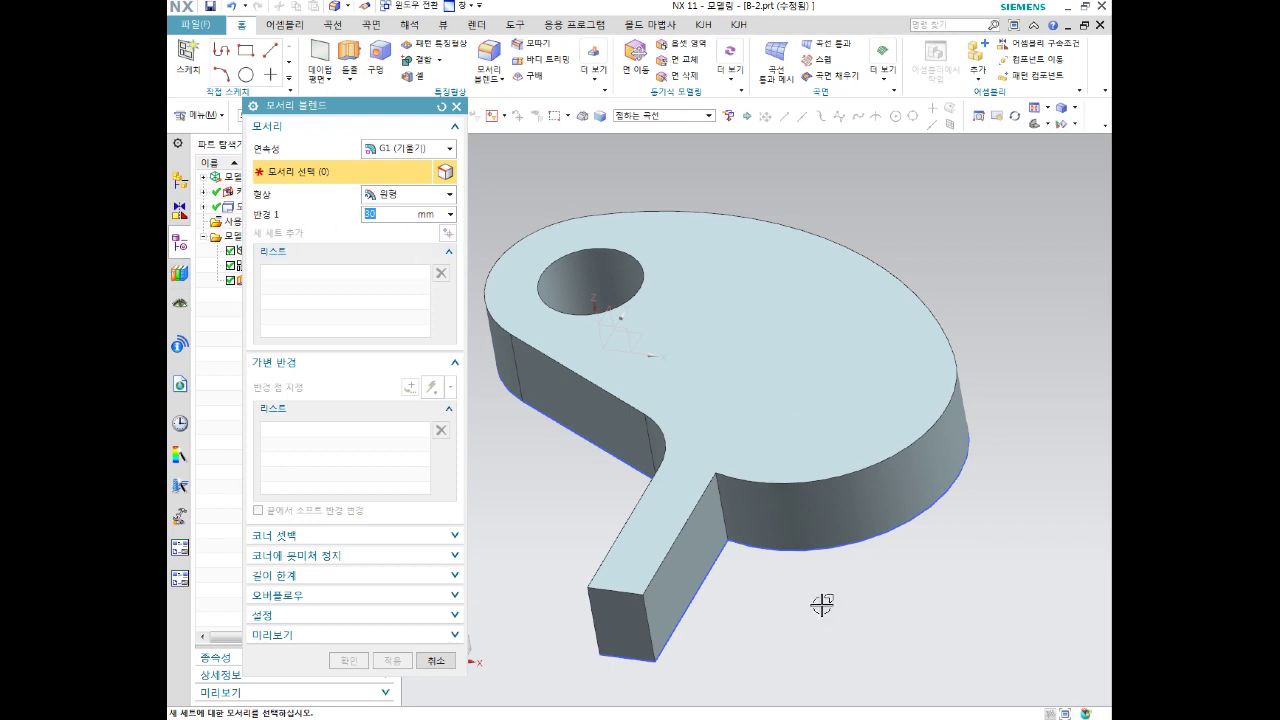
# Round the vertical stem-to-plate edge with a 30 mm Edge Blend
pyautogui.moveTo(820, 603); pyautogui.dragTo(707, 544, button='middle')
pyautogui.click(694, 462)
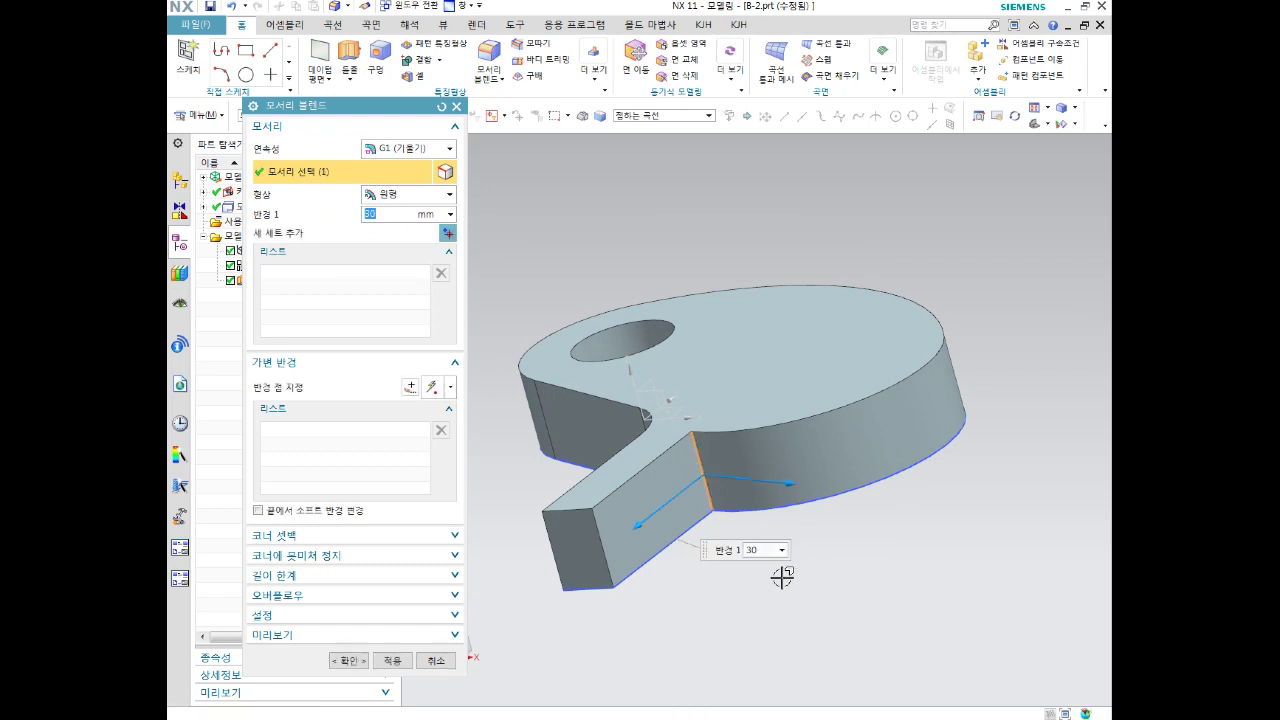
pyautogui.moveTo(829, 606)
pyautogui.mouseDown(button='middle')
pyautogui.moveTo(866, 624)
pyautogui.moveTo(822, 641)
pyautogui.mouseUp(button='middle')
pyautogui.scroll(3, 822, 641)
pyautogui.moveTo(734, 471)
pyautogui.mouseDown(button='middle')
pyautogui.moveTo(808, 571)
pyautogui.moveTo(929, 628)
pyautogui.moveTo(905, 610)
pyautogui.mouseUp(button='middle')
pyautogui.middleClick(808, 571)
pyautogui.scroll(-3, 926, 623)
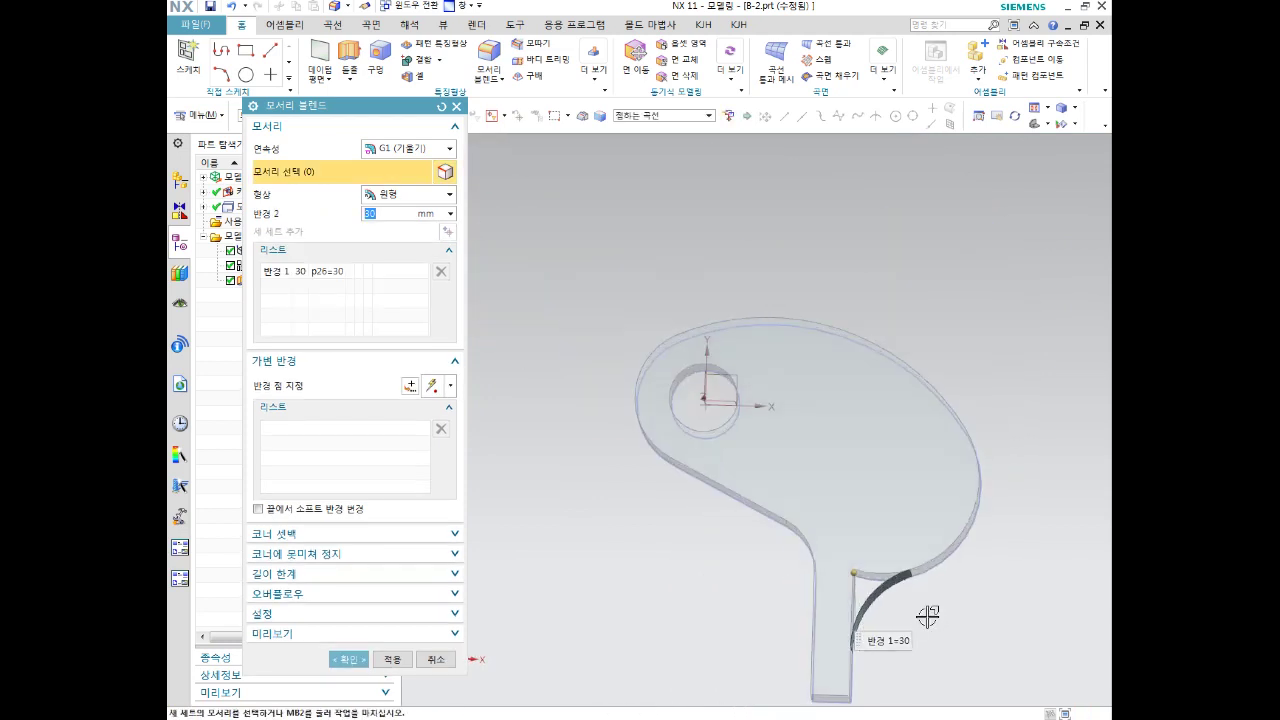
pyautogui.moveTo(971, 634)
pyautogui.mouseDown(button='middle')
pyautogui.moveTo(930, 482)
pyautogui.moveTo(986, 491)
pyautogui.moveTo(994, 509)
pyautogui.moveTo(946, 540)
pyautogui.moveTo(966, 553)
pyautogui.moveTo(1000, 534)
pyautogui.moveTo(943, 483)
pyautogui.moveTo(908, 551)
pyautogui.moveTo(823, 463)
pyautogui.moveTo(857, 434)
pyautogui.moveTo(848, 460)
pyautogui.mouseUp(button='middle')
pyautogui.click(348, 659)
pyautogui.moveTo(894, 399); pyautogui.dragTo(899, 454, button='middle')
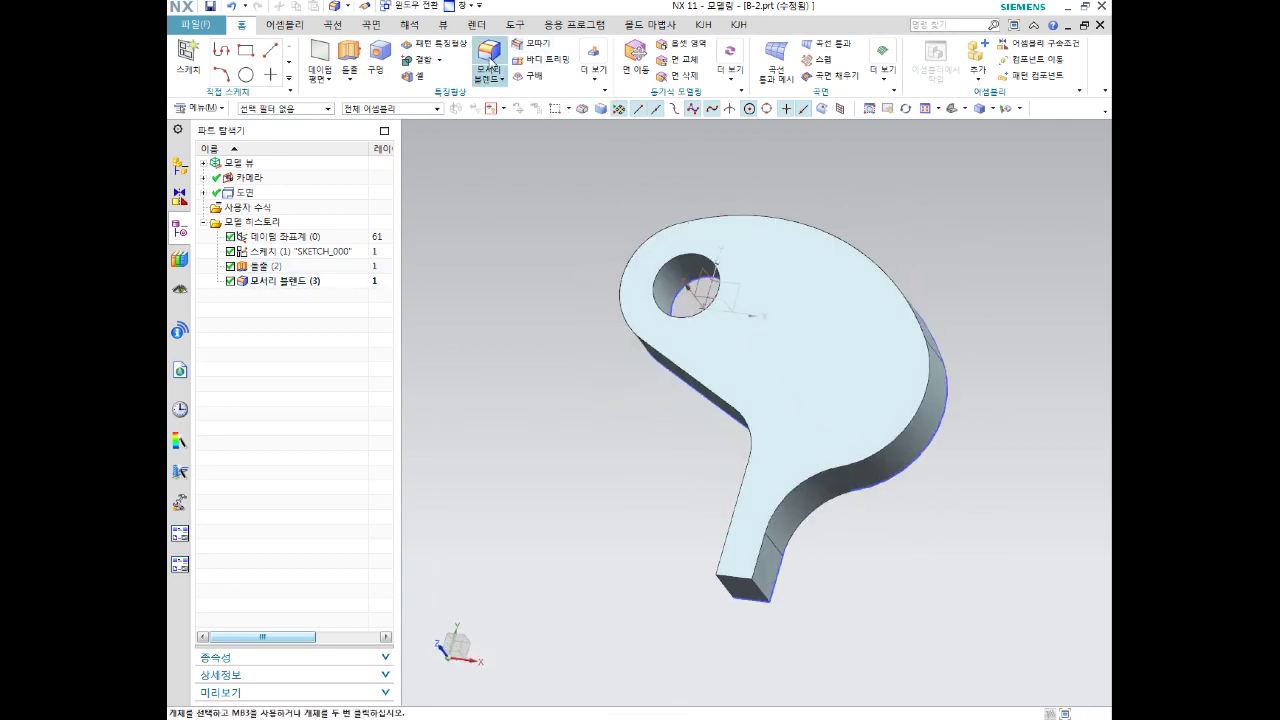
# Apply a symmetric 1 mm chamfer to both circular edges of the through hole
pyautogui.click(529, 45)
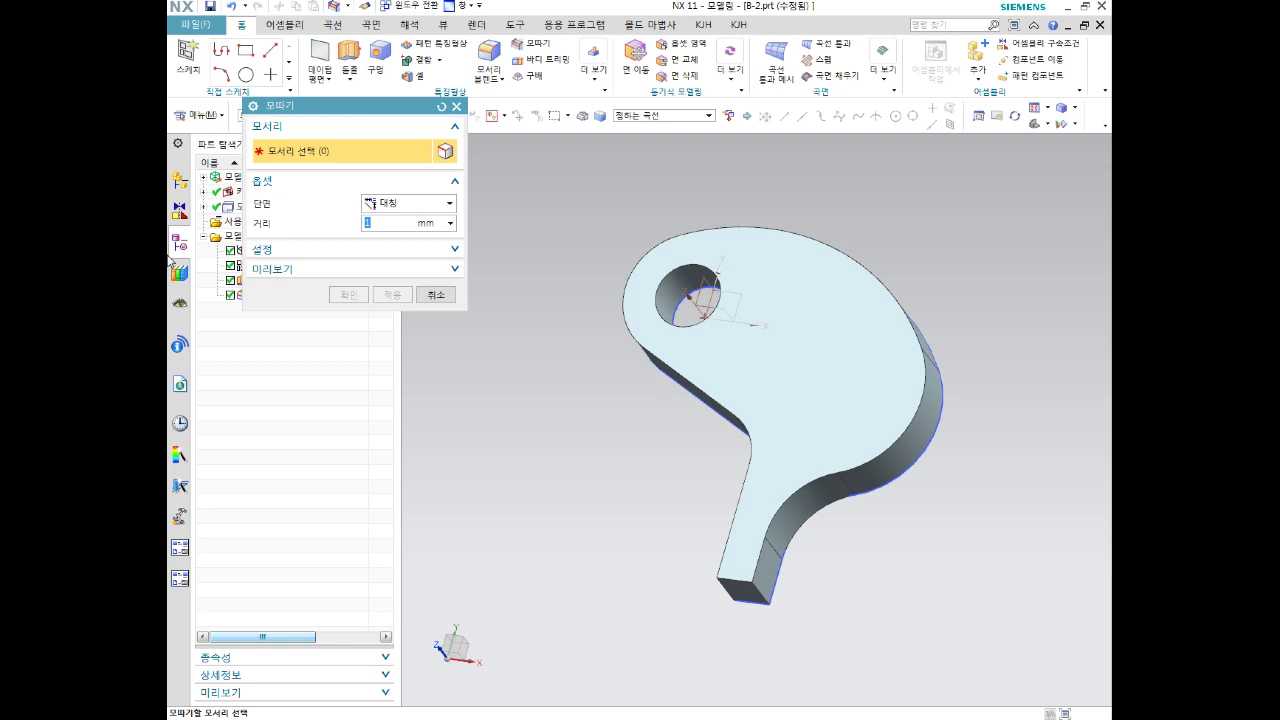
pyautogui.scroll(3, 659, 222)
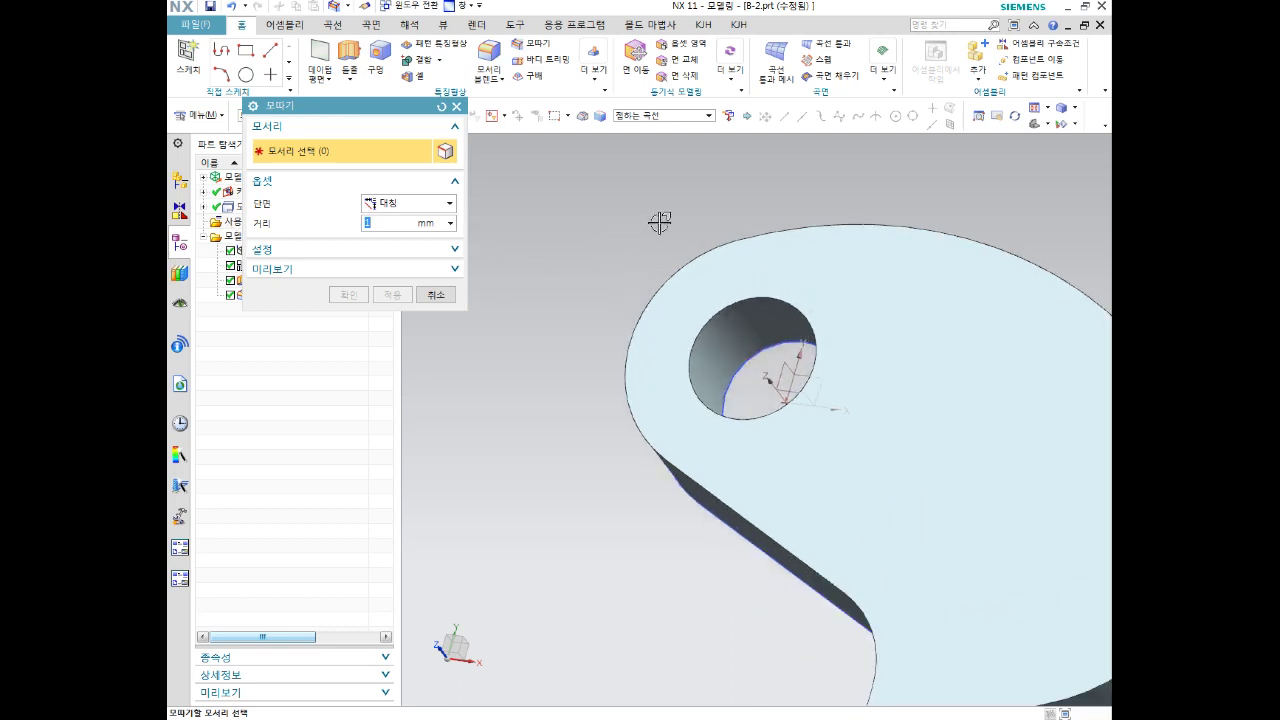
pyautogui.click(740, 293)
pyautogui.click(767, 360)
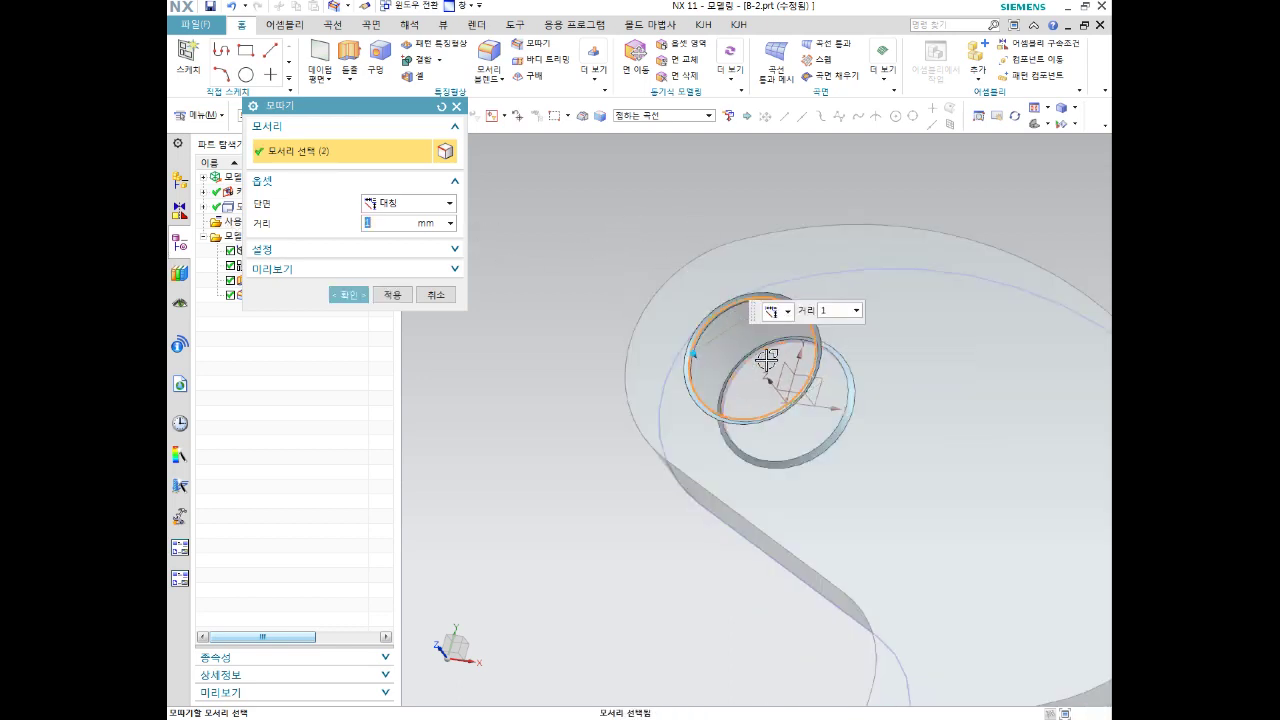
pyautogui.scroll(-2, 808, 358)
pyautogui.scroll(1, 808, 340)
pyautogui.scroll(1, 810, 325)
pyautogui.scroll(1, 780, 300)
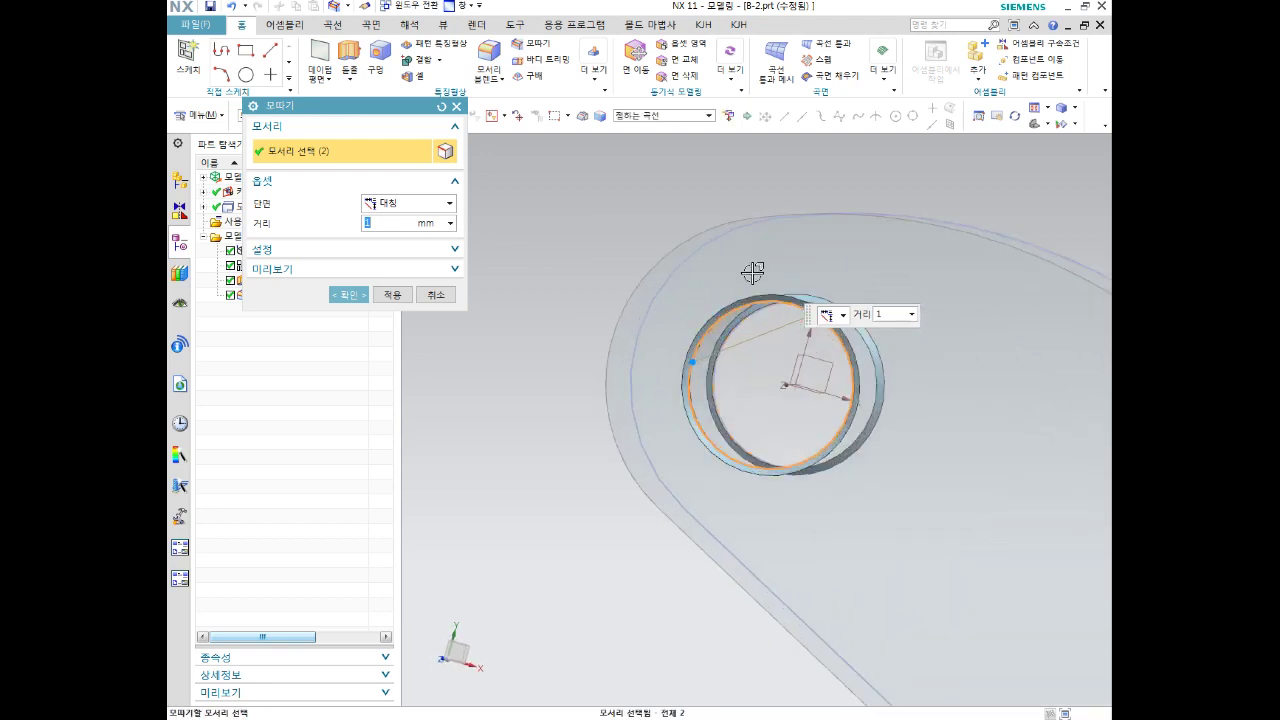
pyautogui.scroll(1, 751, 271)
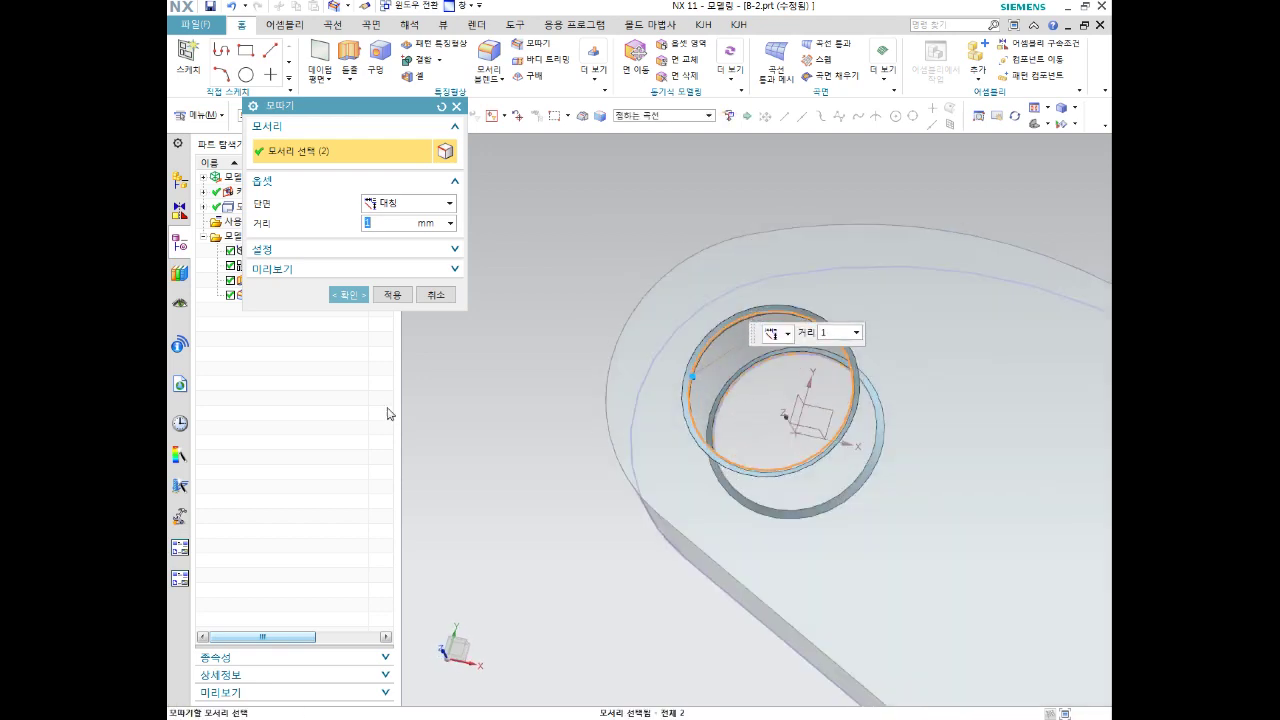
pyautogui.click(349, 294)
pyautogui.scroll(-1, 540, 363)
pyautogui.moveTo(540, 363)
pyautogui.mouseDown(button='middle')
pyautogui.moveTo(747, 393)
pyautogui.moveTo(637, 363)
pyautogui.moveTo(677, 375)
pyautogui.moveTo(660, 366)
pyautogui.moveTo(663, 463)
pyautogui.moveTo(631, 503)
pyautogui.moveTo(705, 327)
pyautogui.mouseUp(button='middle')
pyautogui.scroll(2, 665, 365)
pyautogui.scroll(1, 655, 352)
pyautogui.scroll(-2, 655, 352)
pyautogui.scroll(-3, 696, 380)
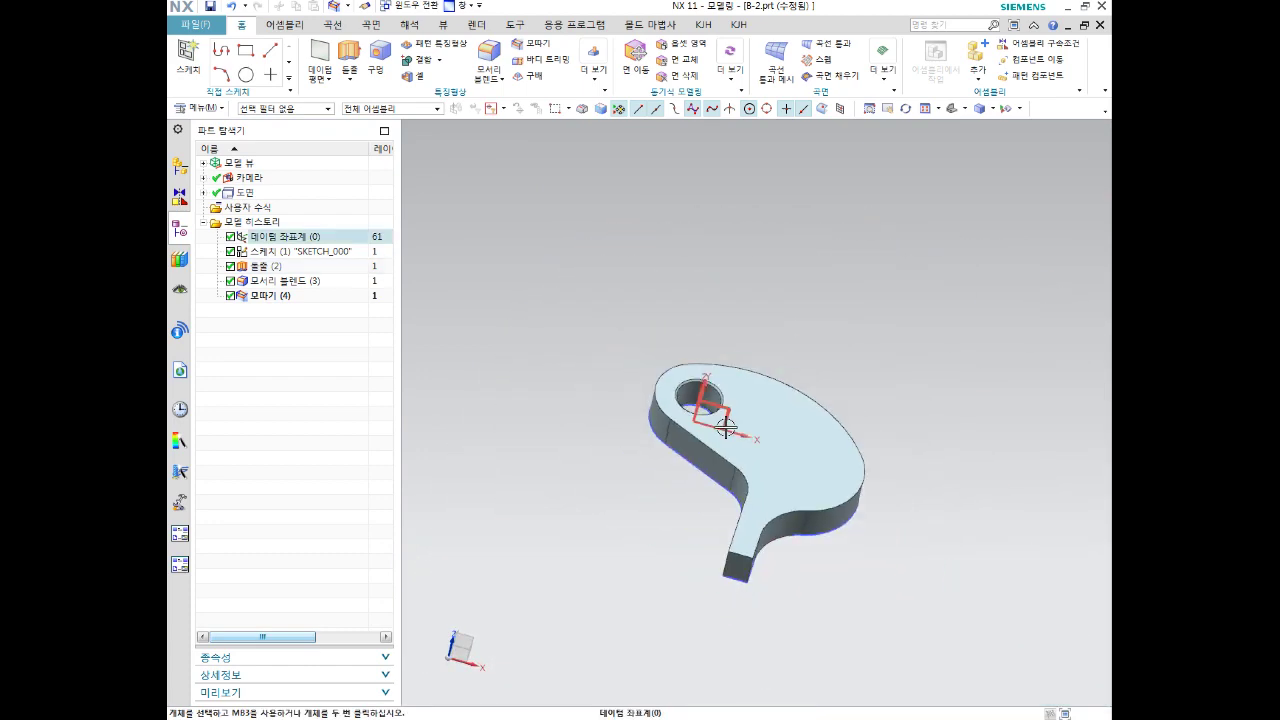
# Hide SKETCH_000 from the Part Navigator and fit the plate in a trimetric view
pyautogui.moveTo(722, 420); pyautogui.dragTo(748, 387, button='middle')
pyautogui.moveTo(737, 466)
pyautogui.mouseDown(button='middle')
pyautogui.moveTo(814, 429)
pyautogui.moveTo(809, 514)
pyautogui.moveTo(809, 494)
pyautogui.mouseUp(button='middle')
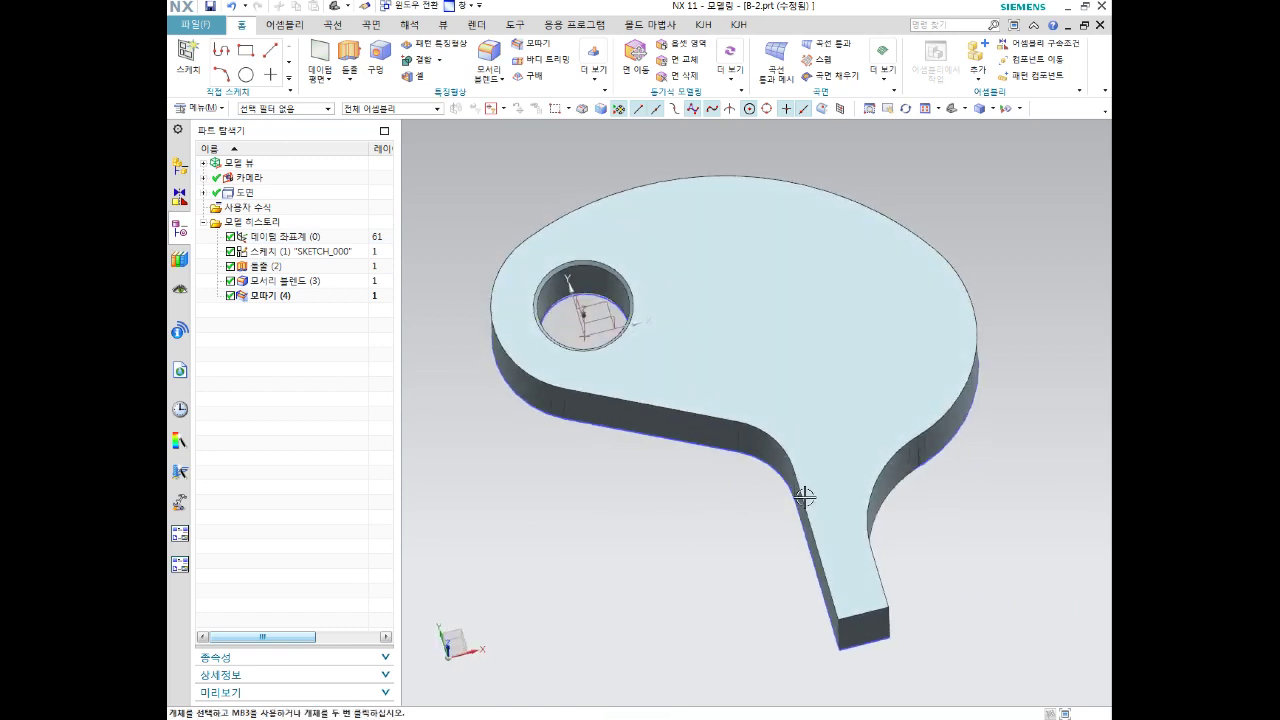
pyautogui.moveTo(880, 409); pyautogui.dragTo(974, 434, button='middle')
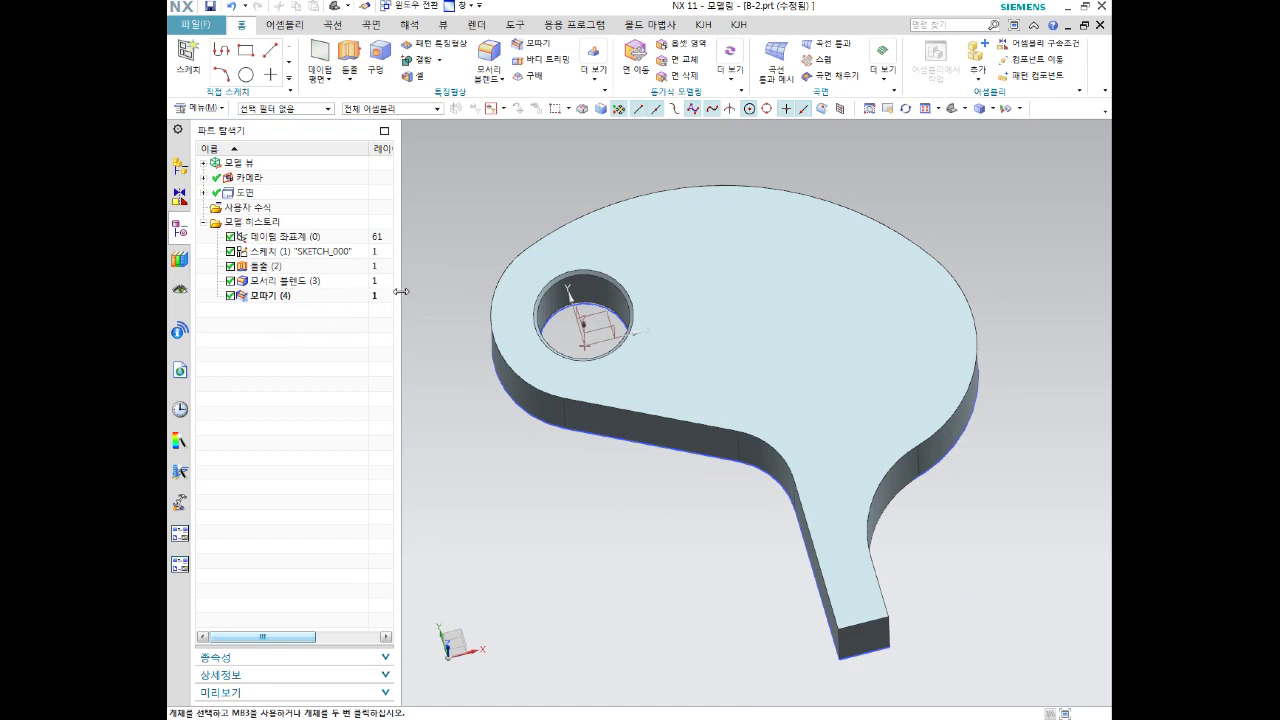
pyautogui.rightClick(279, 258)
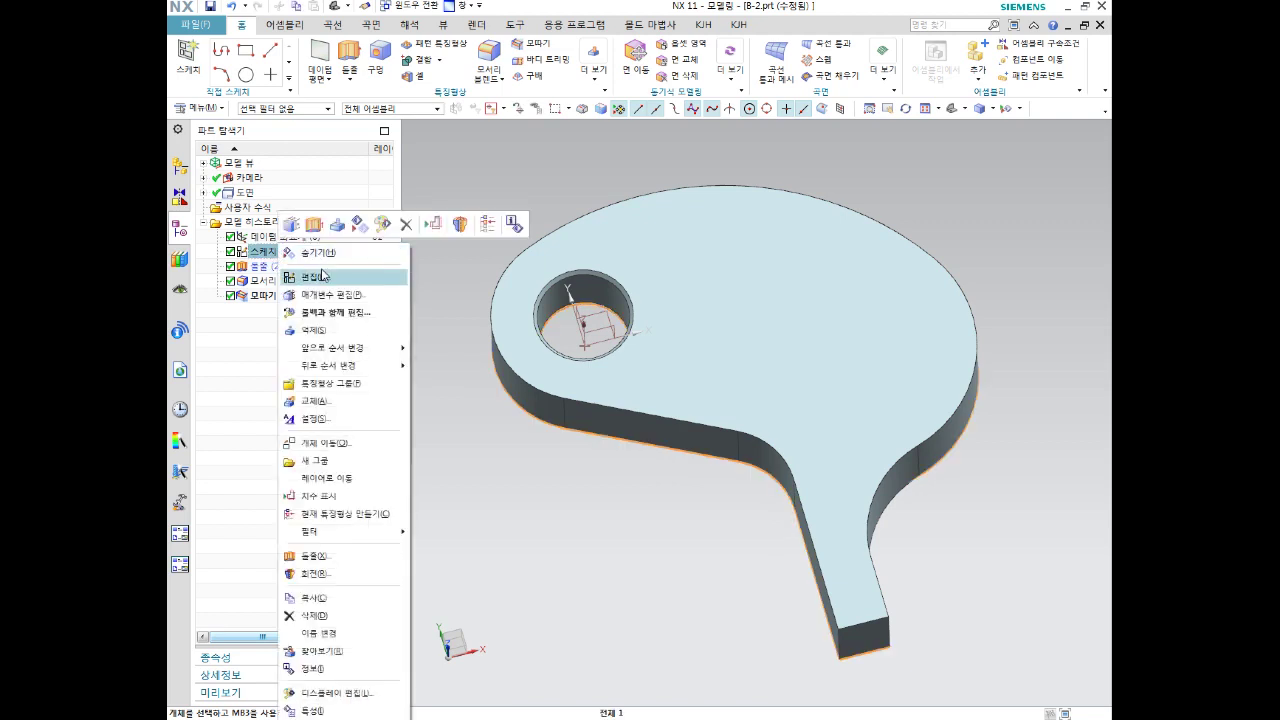
pyautogui.click(322, 254)
pyautogui.moveTo(686, 389)
pyautogui.mouseDown(button='middle')
pyautogui.moveTo(722, 409)
pyautogui.moveTo(737, 366)
pyautogui.moveTo(694, 417)
pyautogui.mouseUp(button='middle')
pyautogui.press('Home')
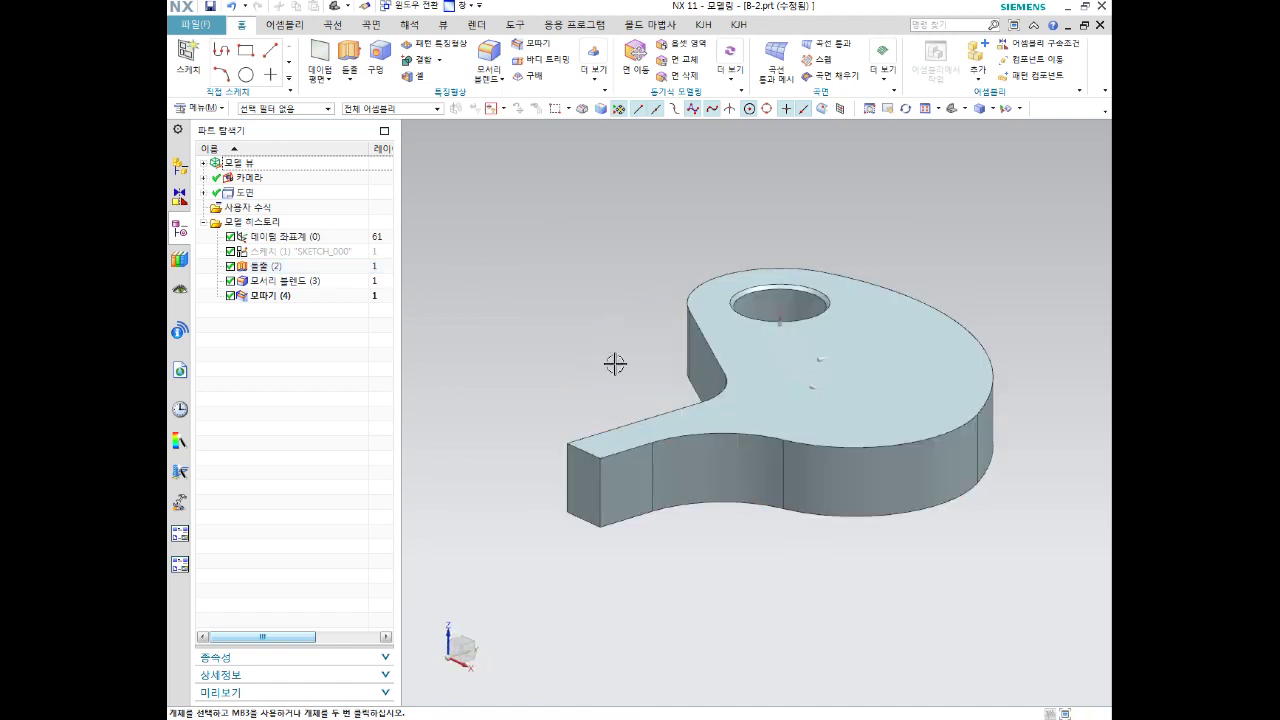
pyautogui.click(453, 31)
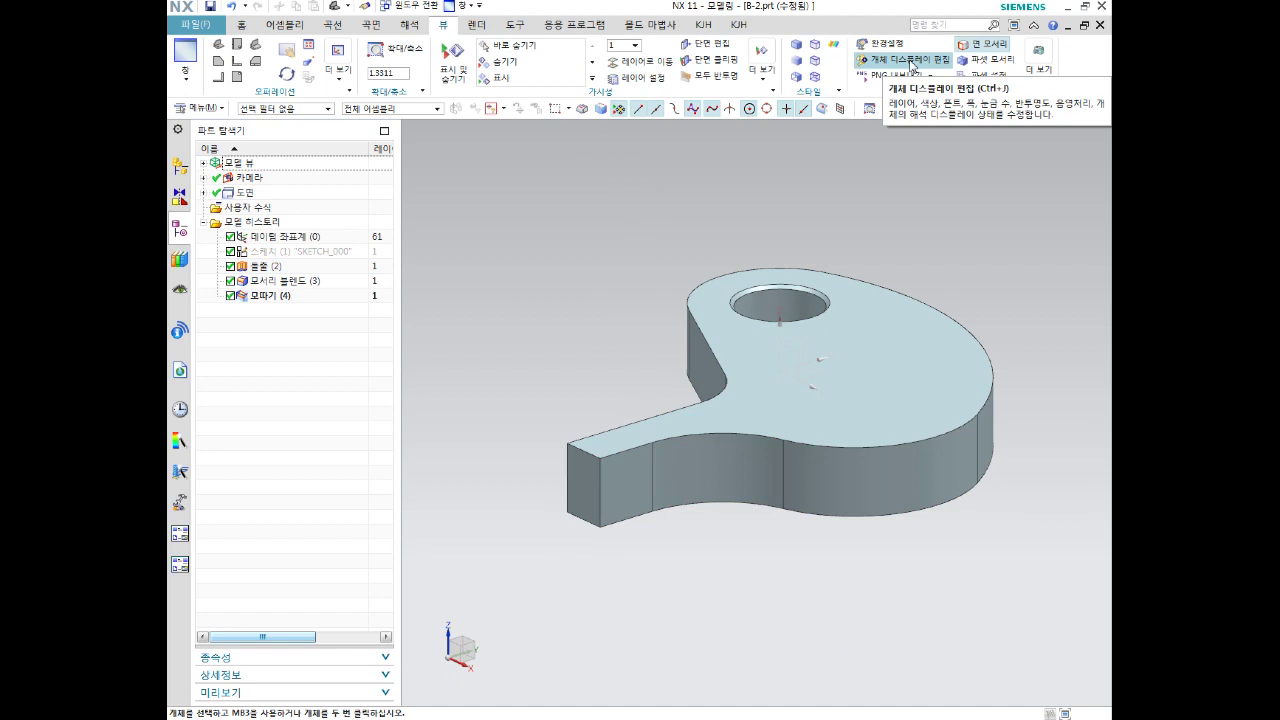
# Colour the plate's solid body Red with Edit Object Display, then close the part
pyautogui.click(910, 60)
pyautogui.click(855, 382)
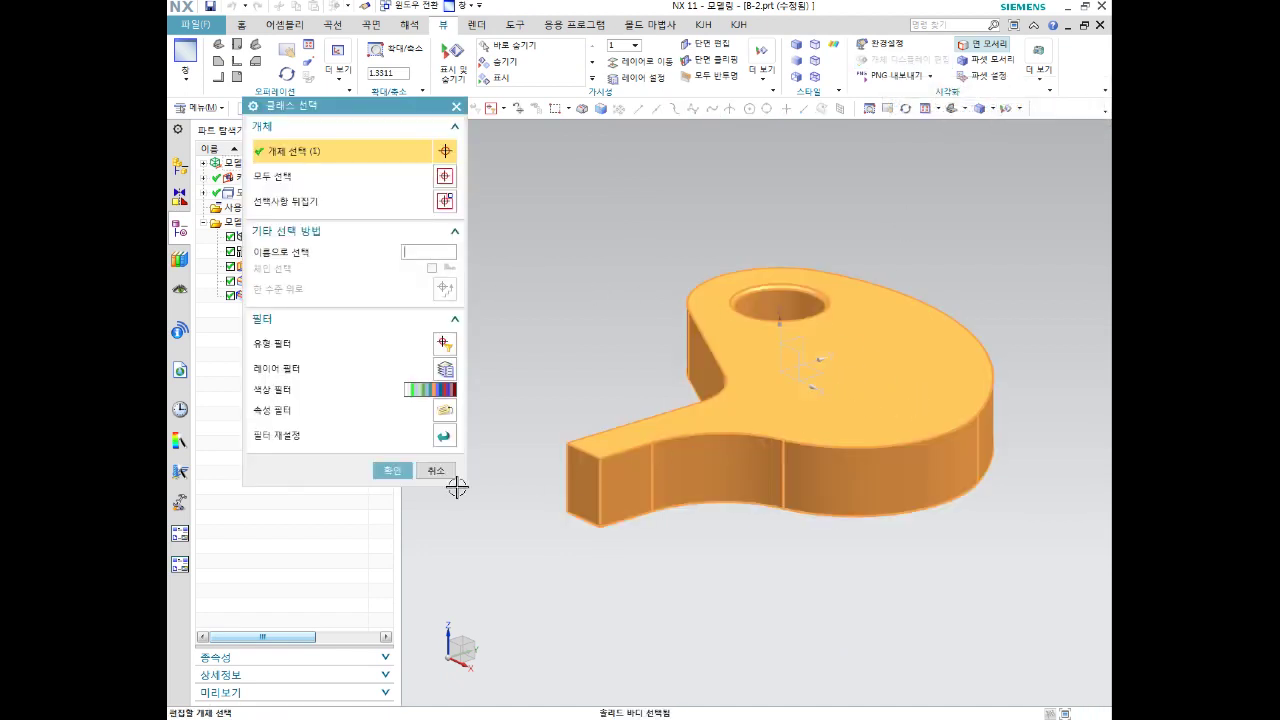
pyautogui.click(397, 469)
pyautogui.click(414, 200)
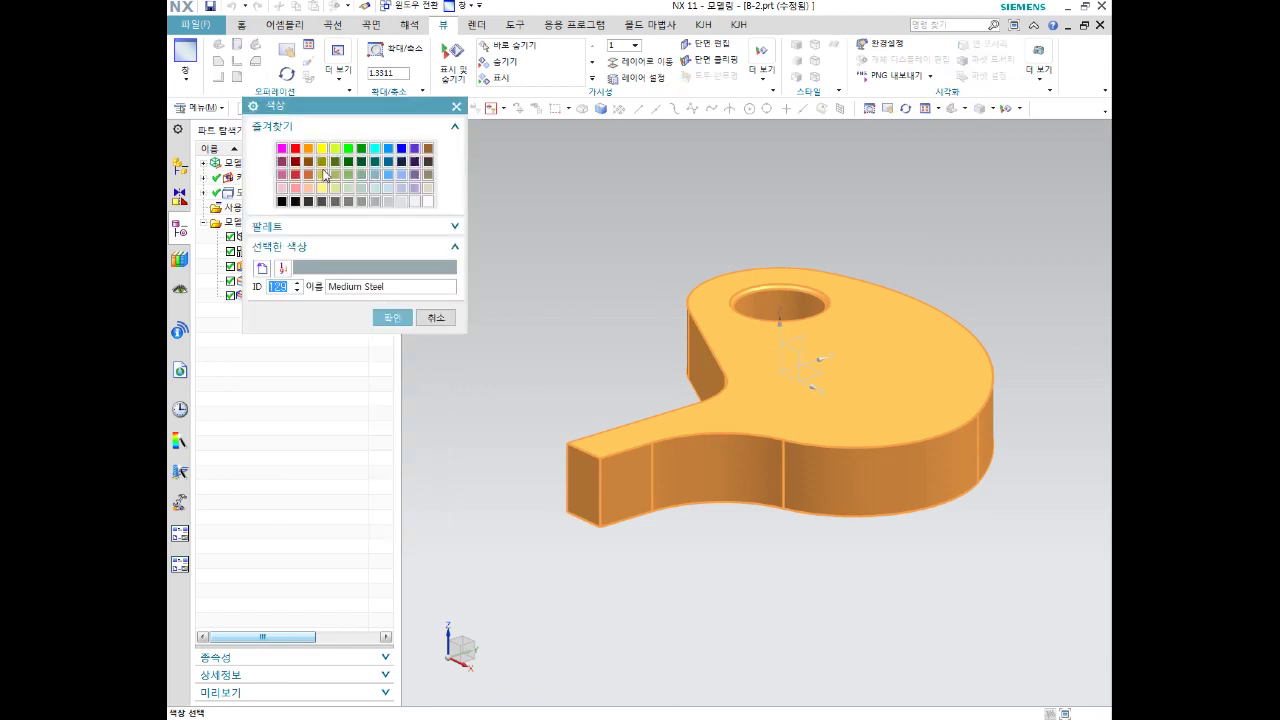
pyautogui.click(296, 150)
pyautogui.click(392, 318)
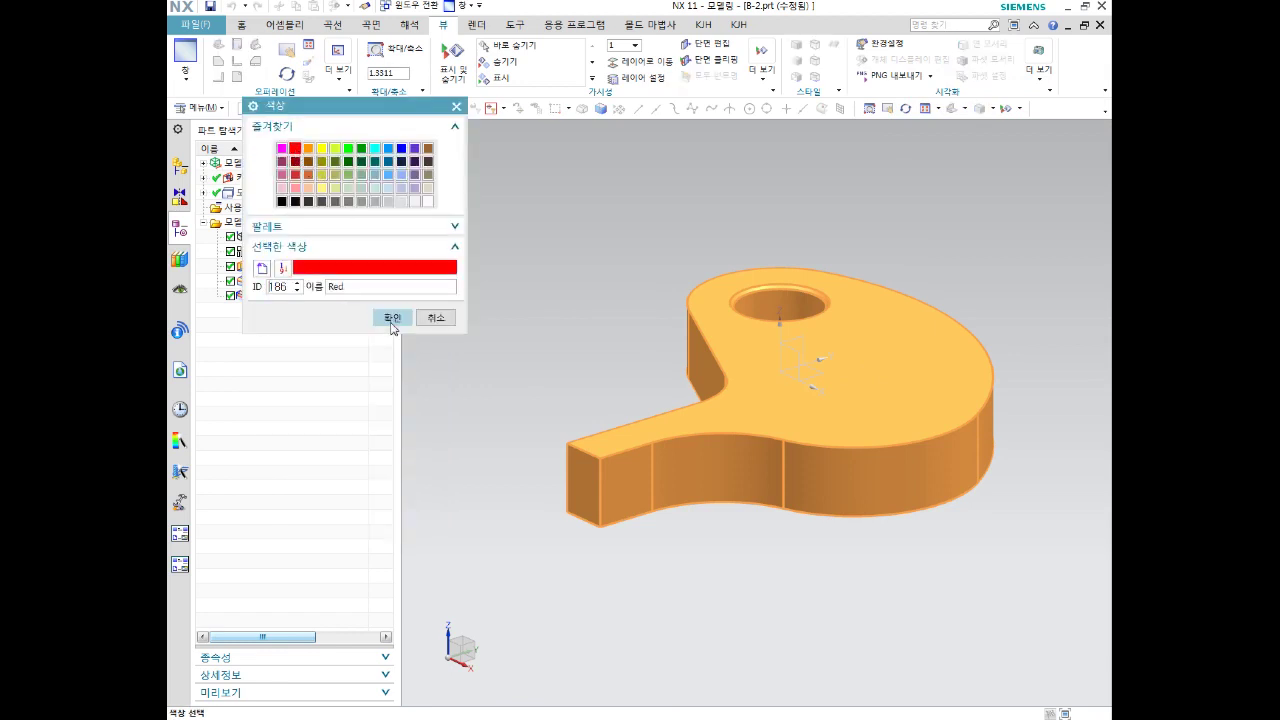
pyautogui.click(346, 519)
pyautogui.moveTo(806, 531)
pyautogui.mouseDown(button='middle')
pyautogui.moveTo(826, 366)
pyautogui.moveTo(893, 514)
pyautogui.moveTo(937, 537)
pyautogui.mouseUp(button='middle')
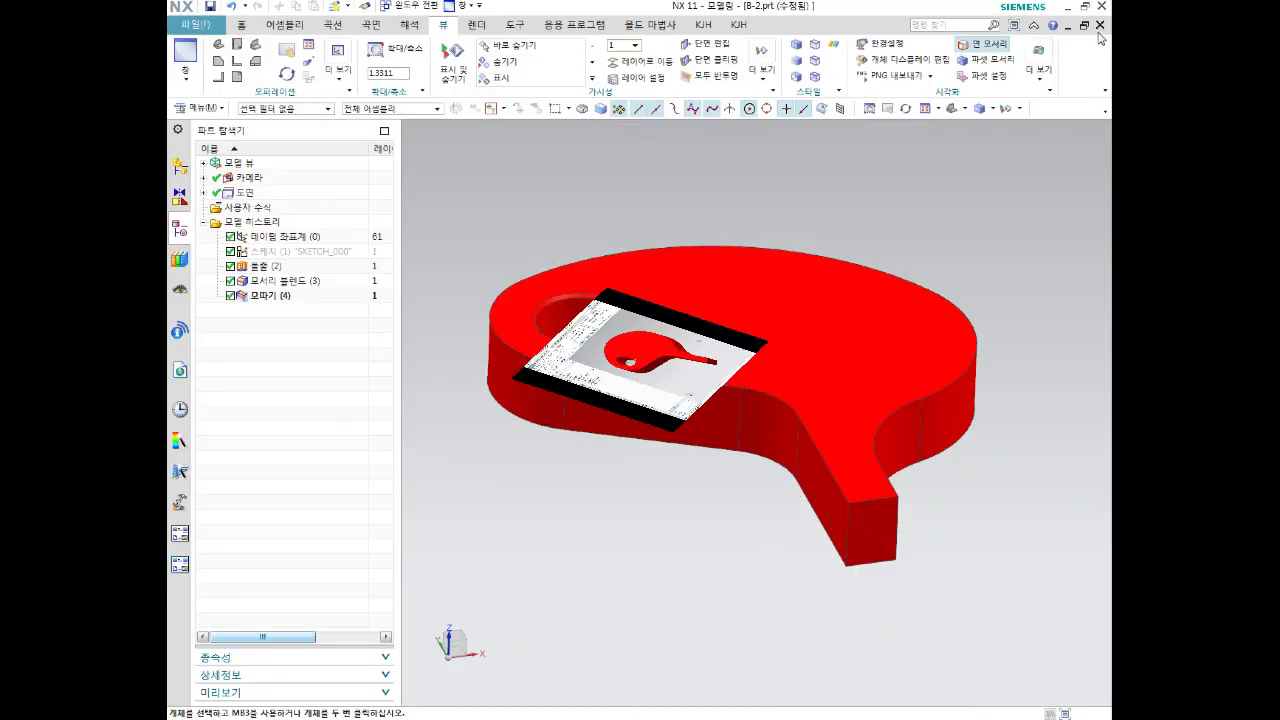
pyautogui.click(1100, 25)
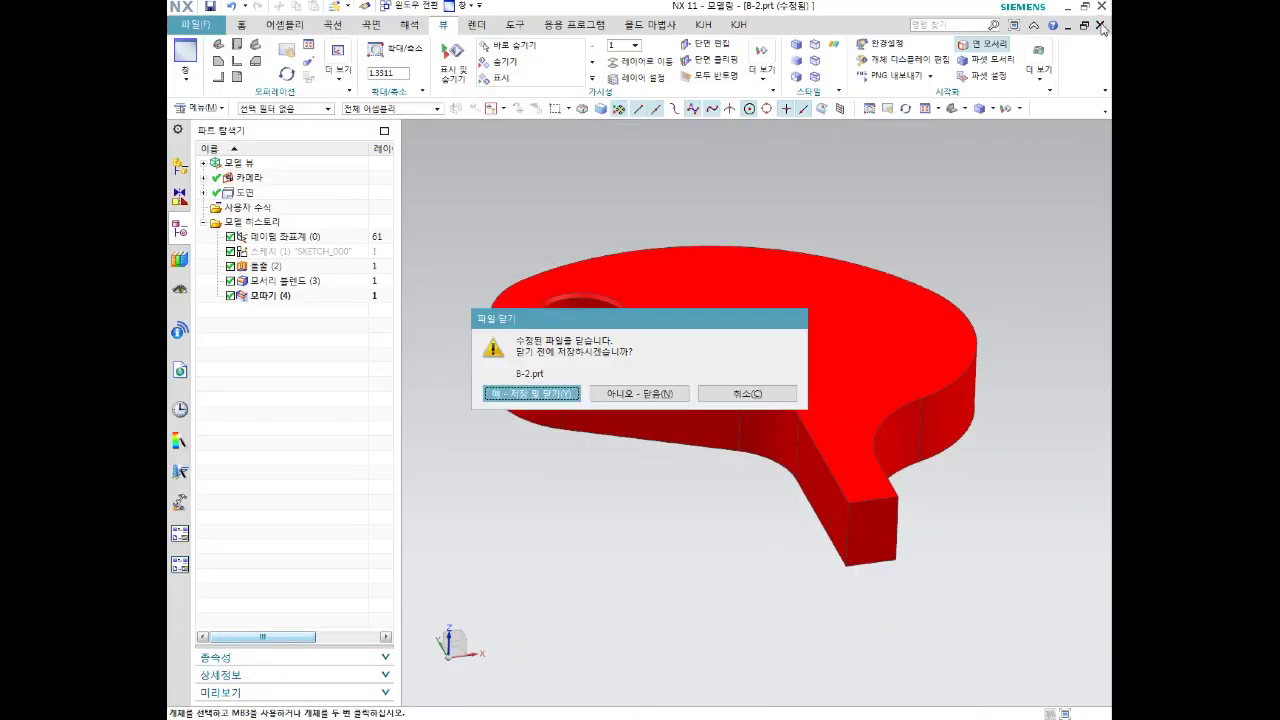
# Save and close B-2.prt, then create a new millimetre model part named B-3.prt
pyautogui.click(560, 394)
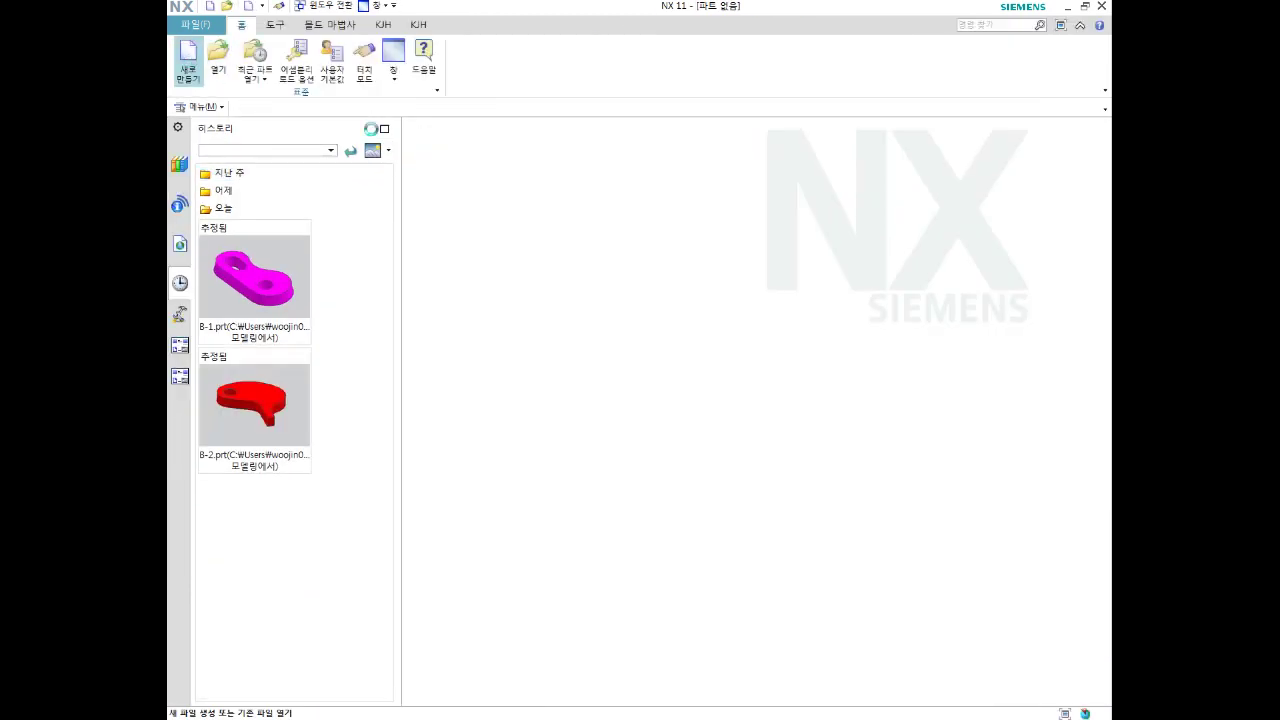
pyautogui.click(188, 58)
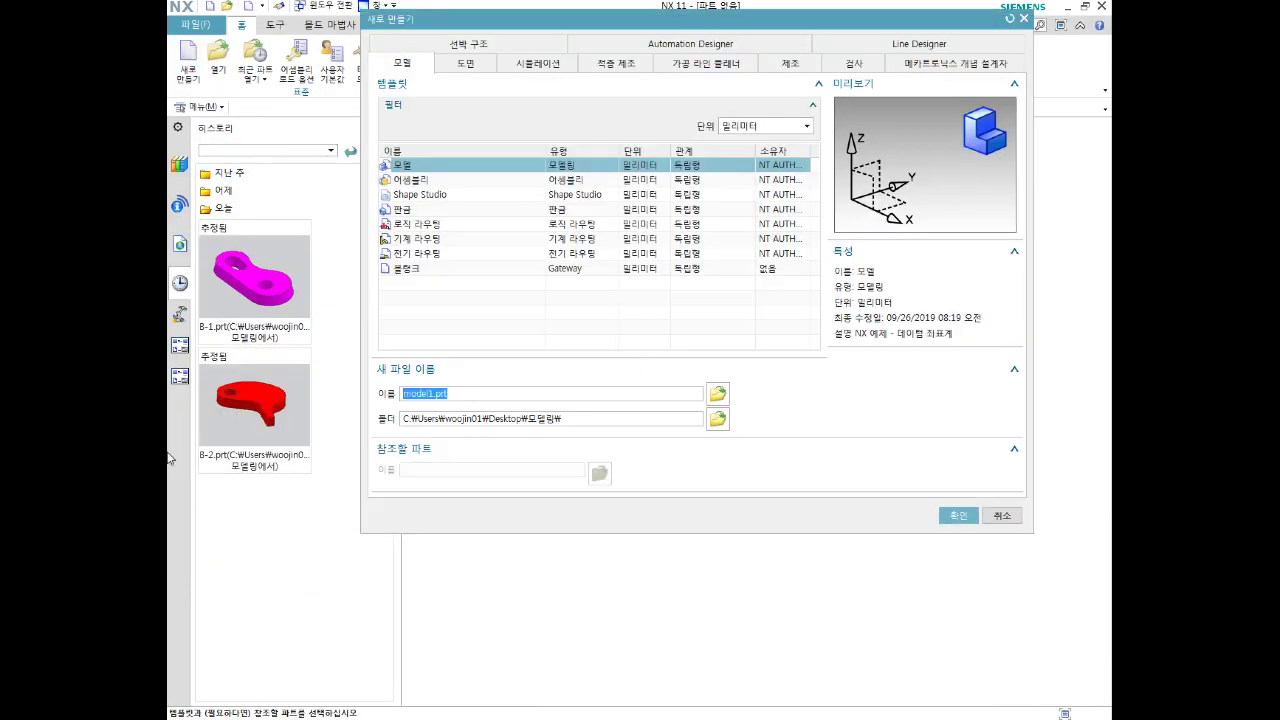
pyautogui.write('B-3')
pyautogui.press('Return')
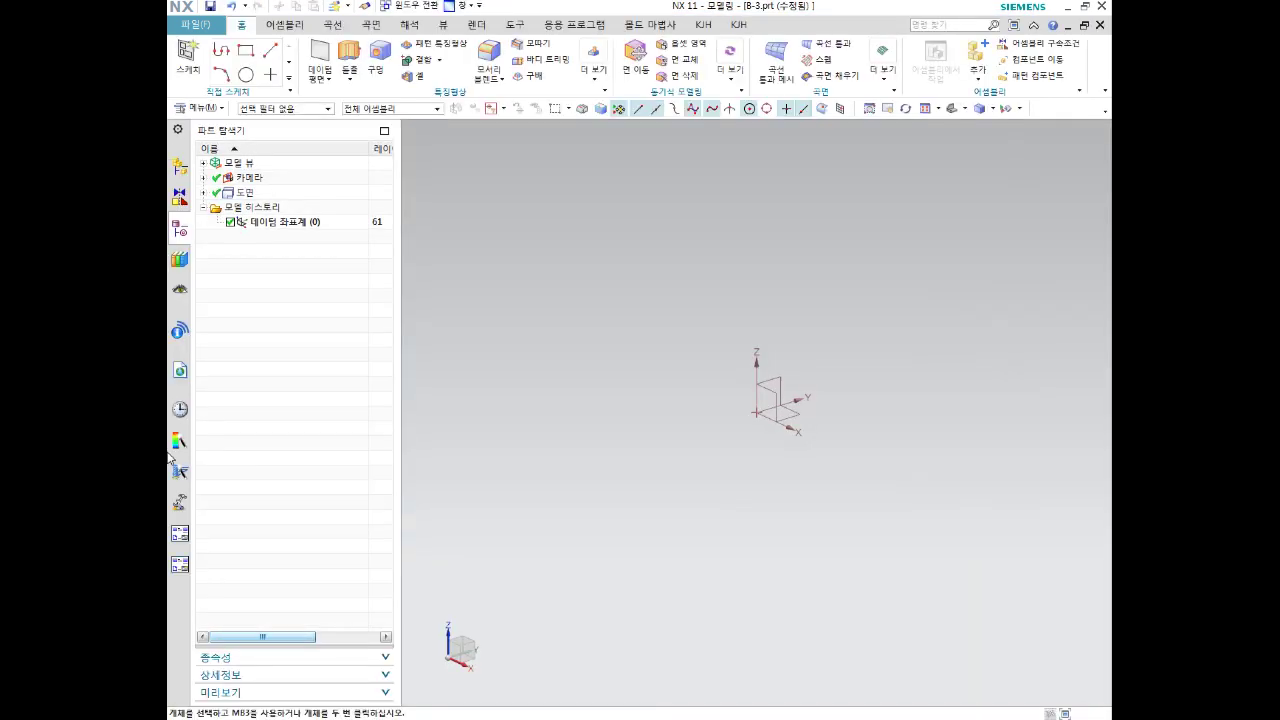
# Create a sketch in B-3.prt on the default inferred plane
pyautogui.click(184, 56)
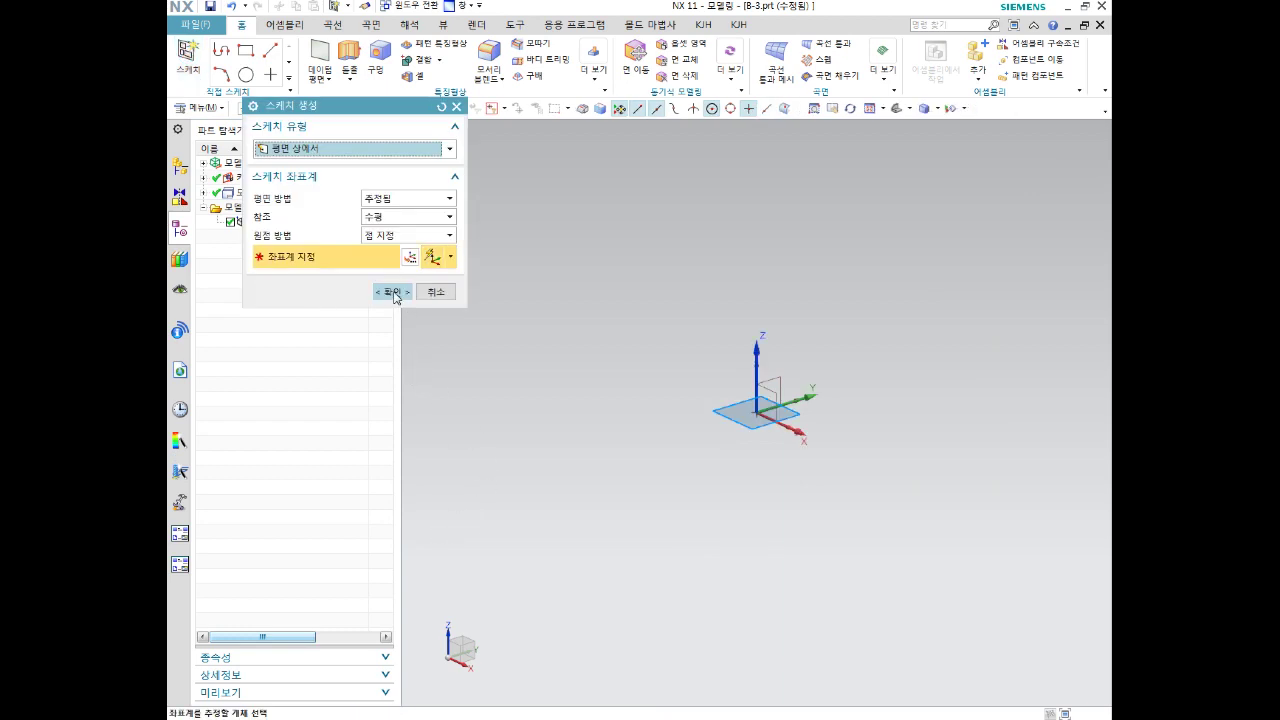
pyautogui.click(393, 292)
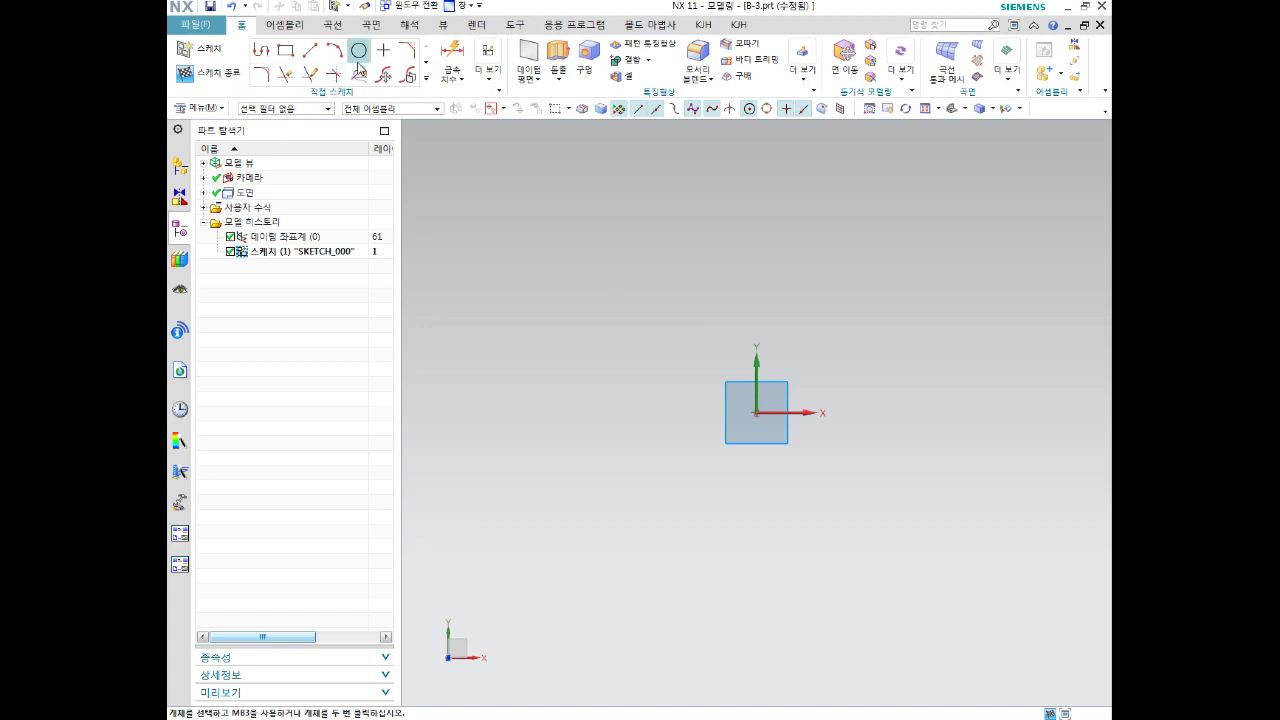
# Draw a circle centred on the sketch origin
pyautogui.click(359, 50)
pyautogui.click(756, 412)
pyautogui.click(844, 322)
pyautogui.press('Escape')
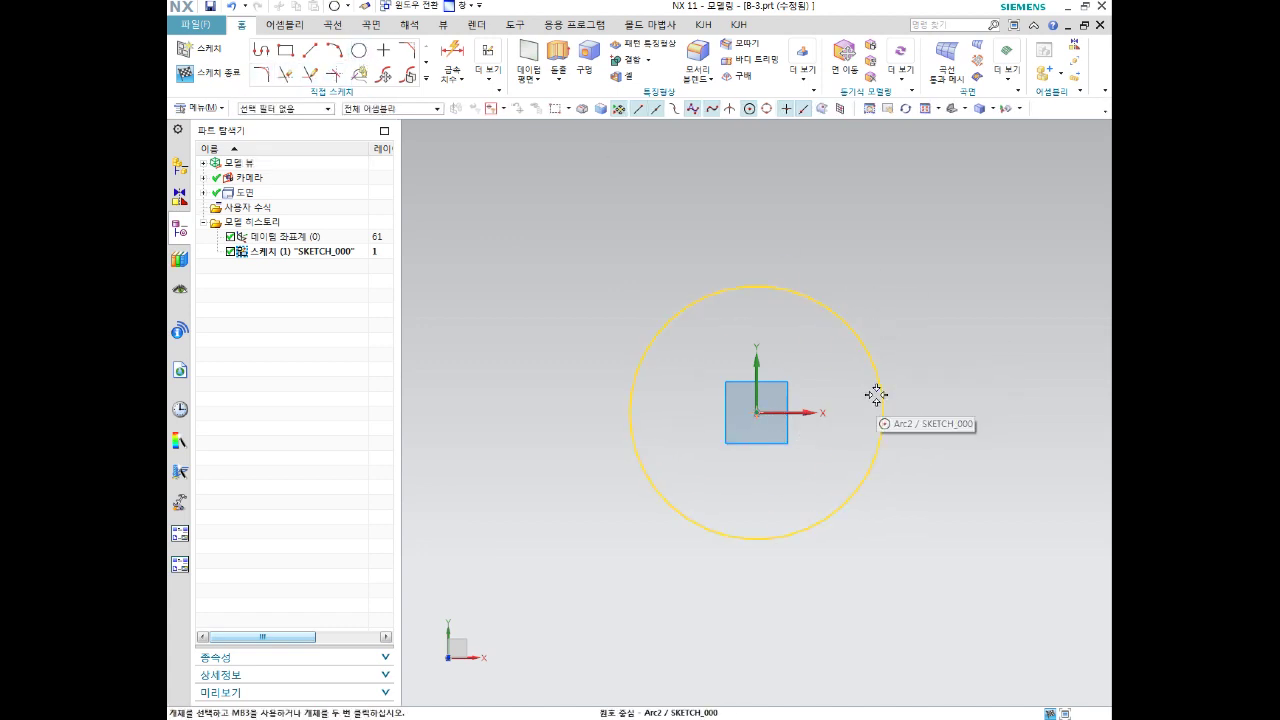
# Dimension the circle's diameter to 65 (32.5*2) and fit the sketch view
pyautogui.click(877, 390)
pyautogui.press('d')
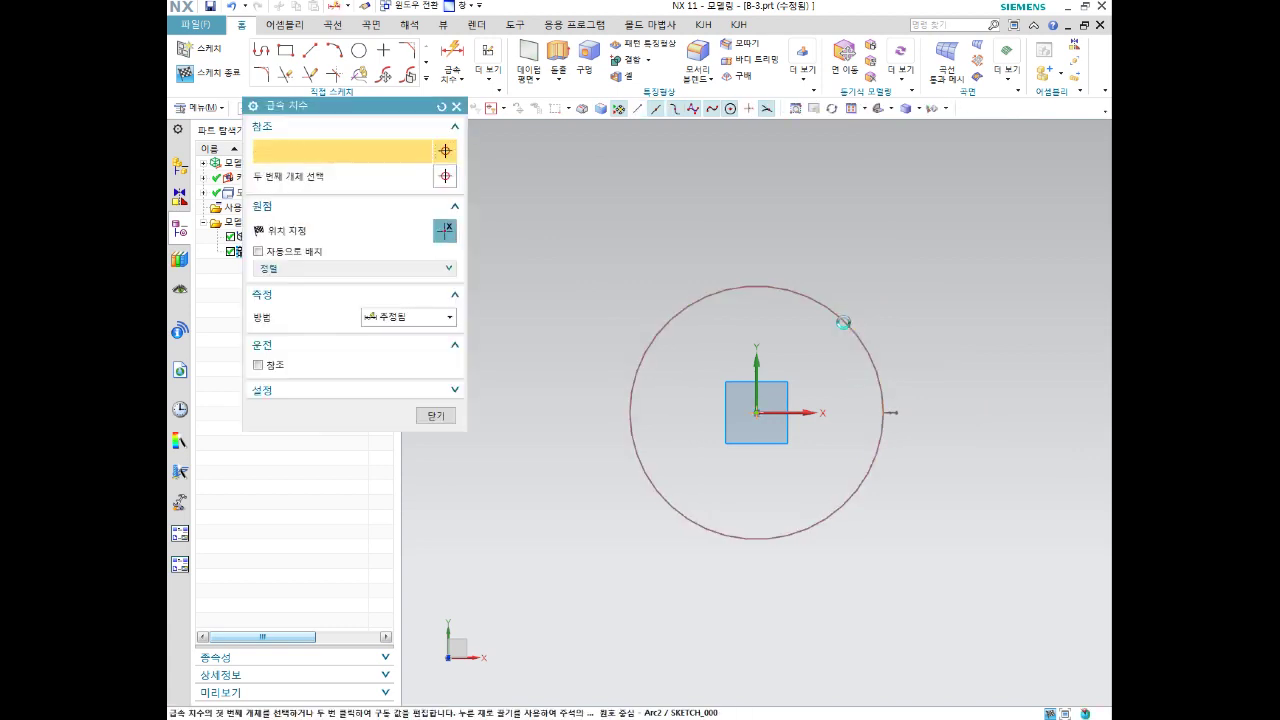
pyautogui.click(888, 276)
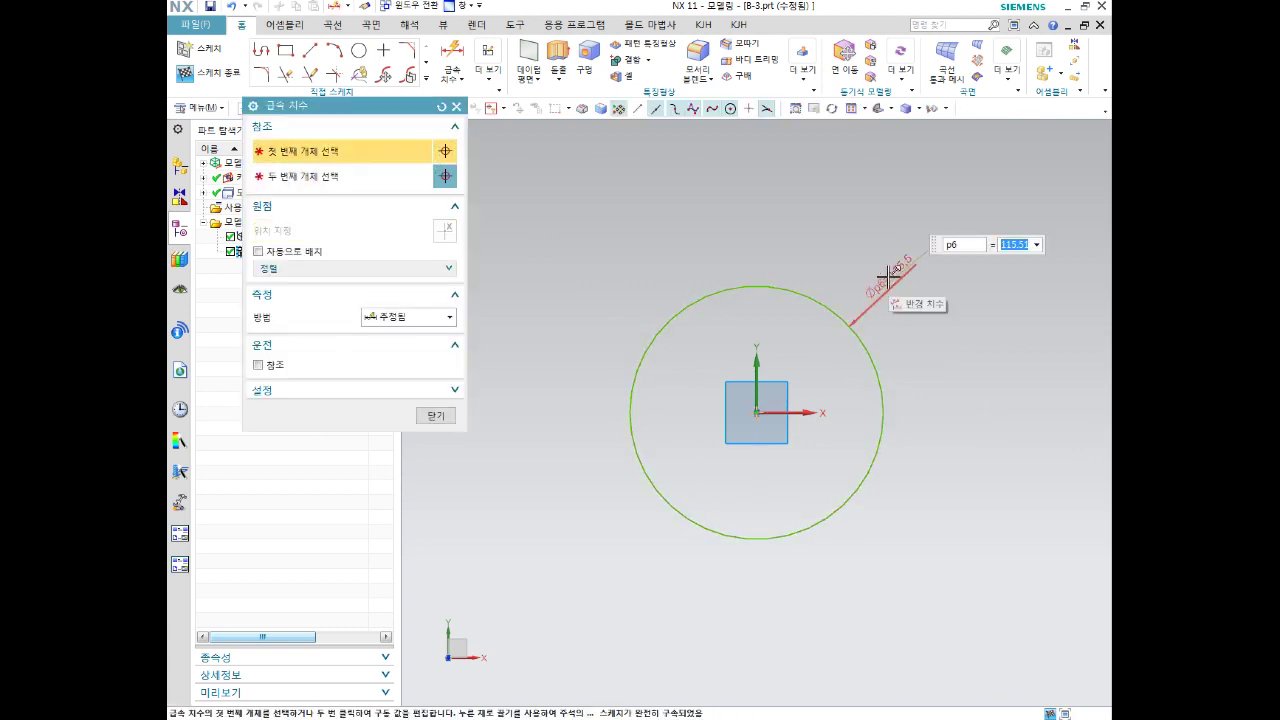
pyautogui.write('32.5*')
pyautogui.press('Return')
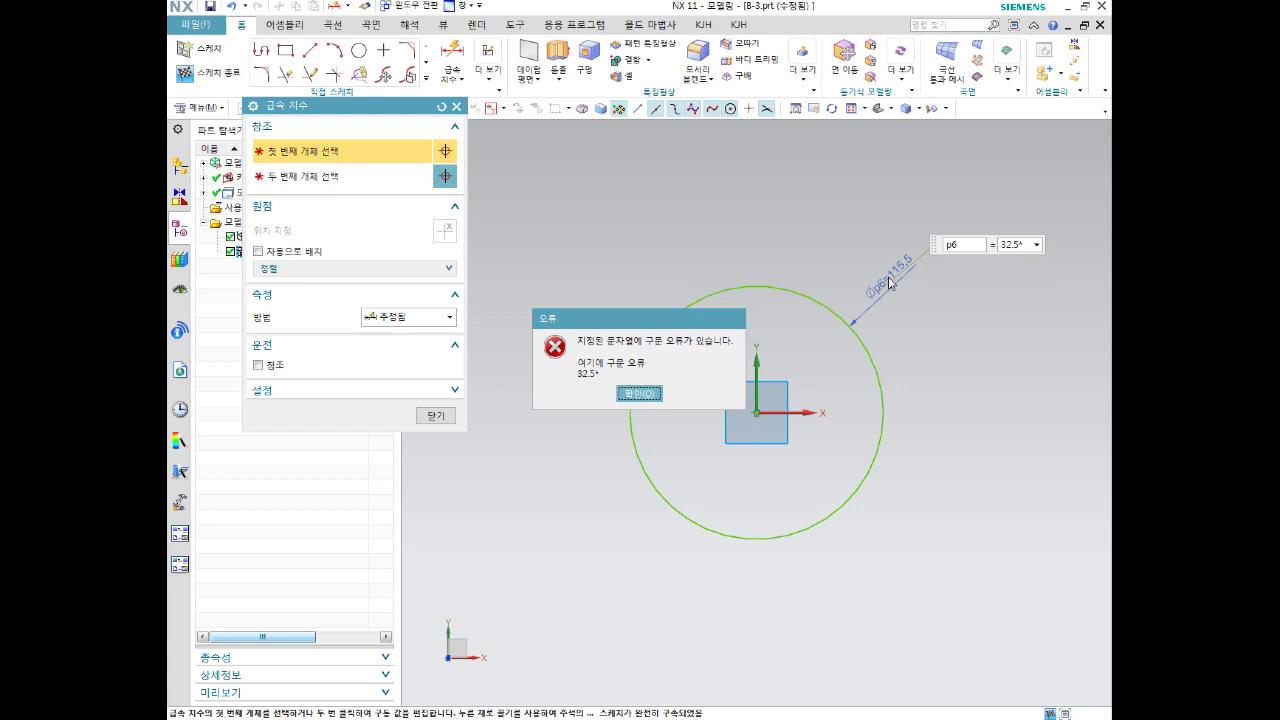
pyautogui.press('Return')
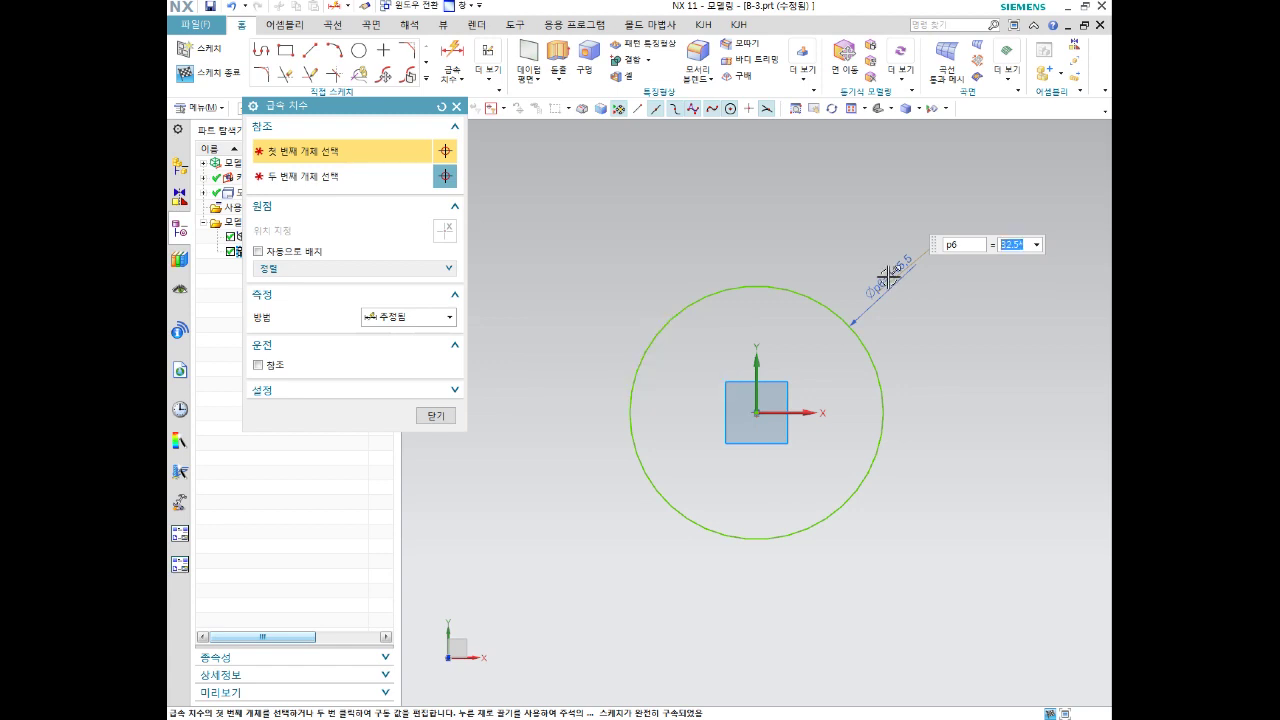
pyautogui.write('3')
pyautogui.write('2')
pyautogui.press('Return')
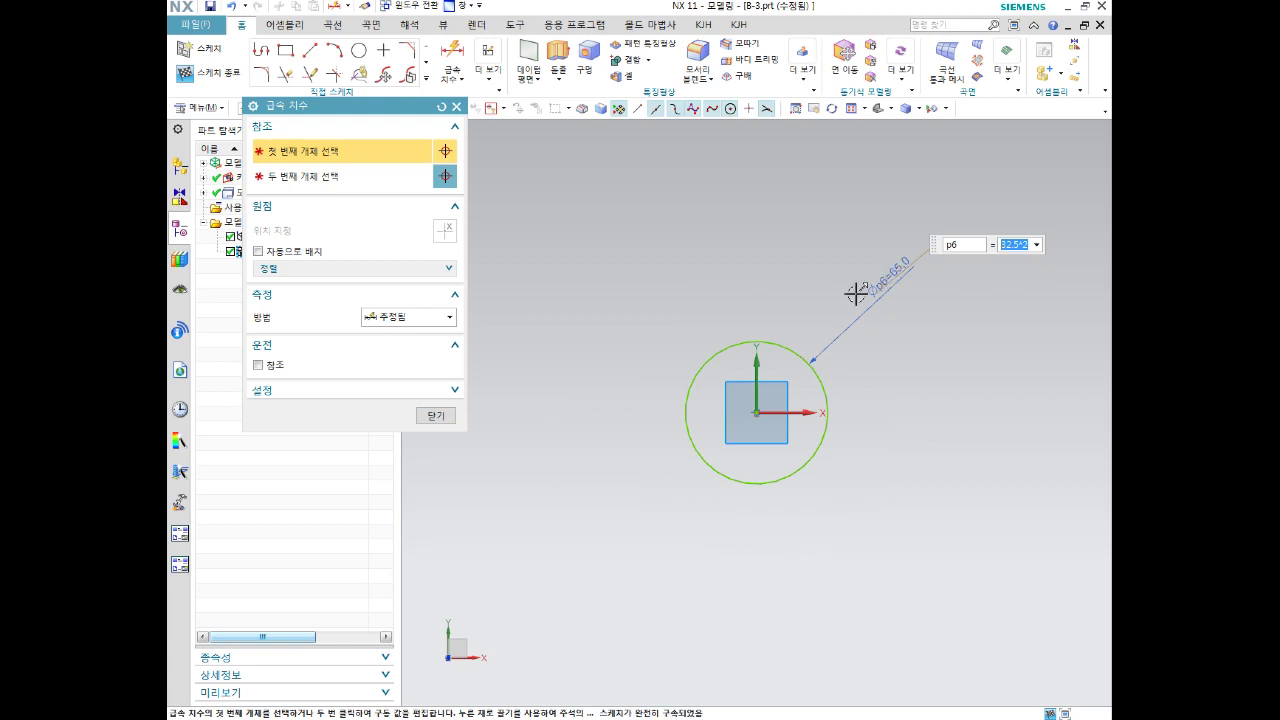
pyautogui.middleClick(880, 279)
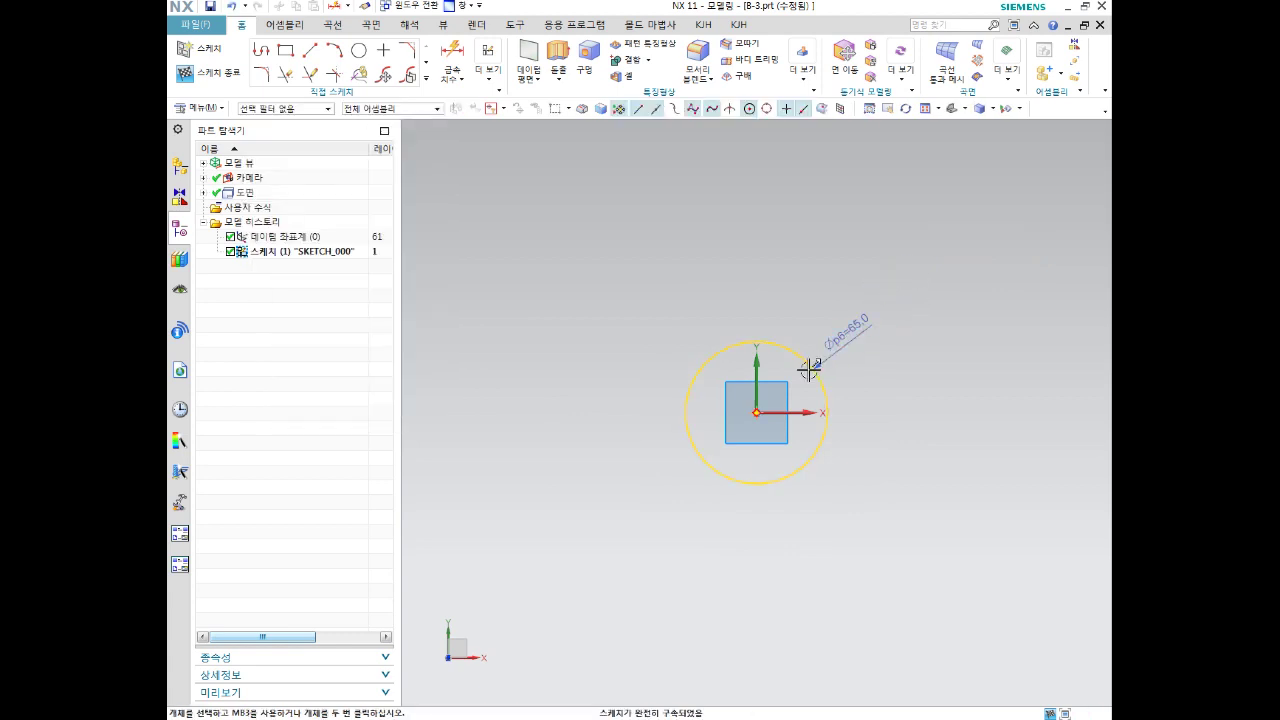
pyautogui.scroll(2, 809, 360)
pyautogui.moveTo(780, 409)
pyautogui.mouseDown(button='middle')
pyautogui.moveTo(826, 404)
pyautogui.moveTo(803, 400)
pyautogui.mouseUp(button='middle')
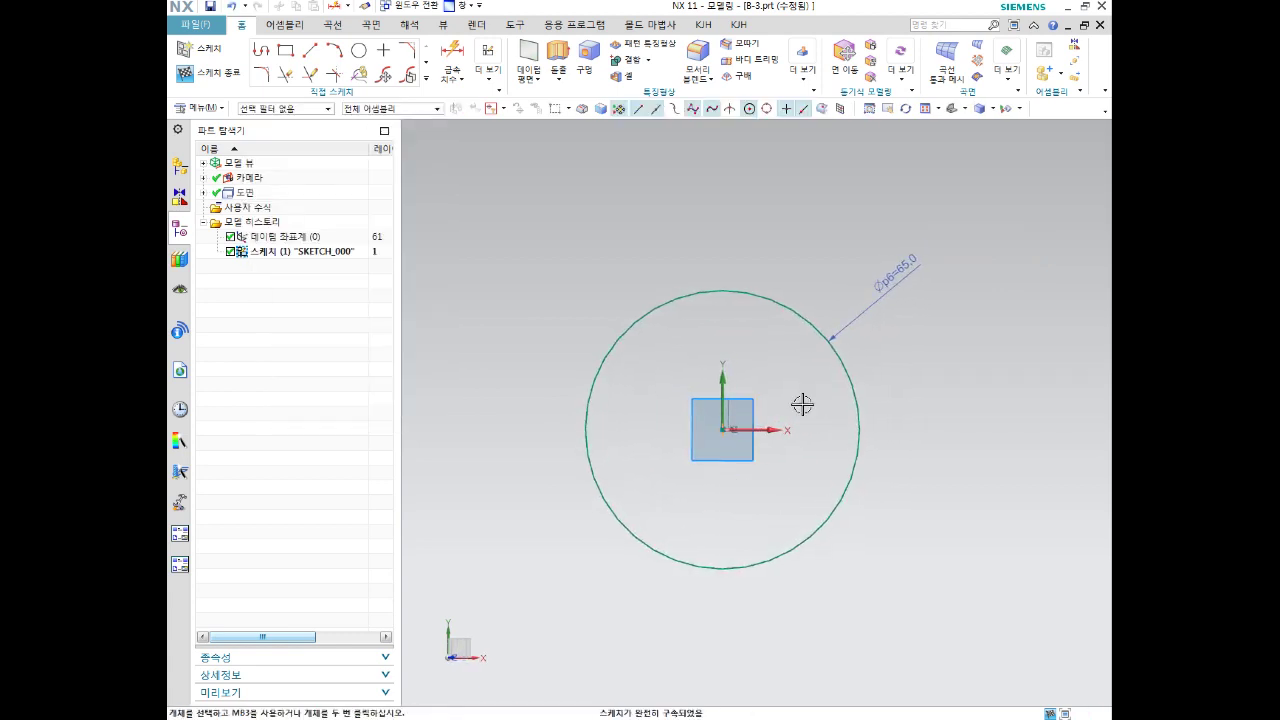
pyautogui.rightClick(920, 351)
pyautogui.click(922, 404)
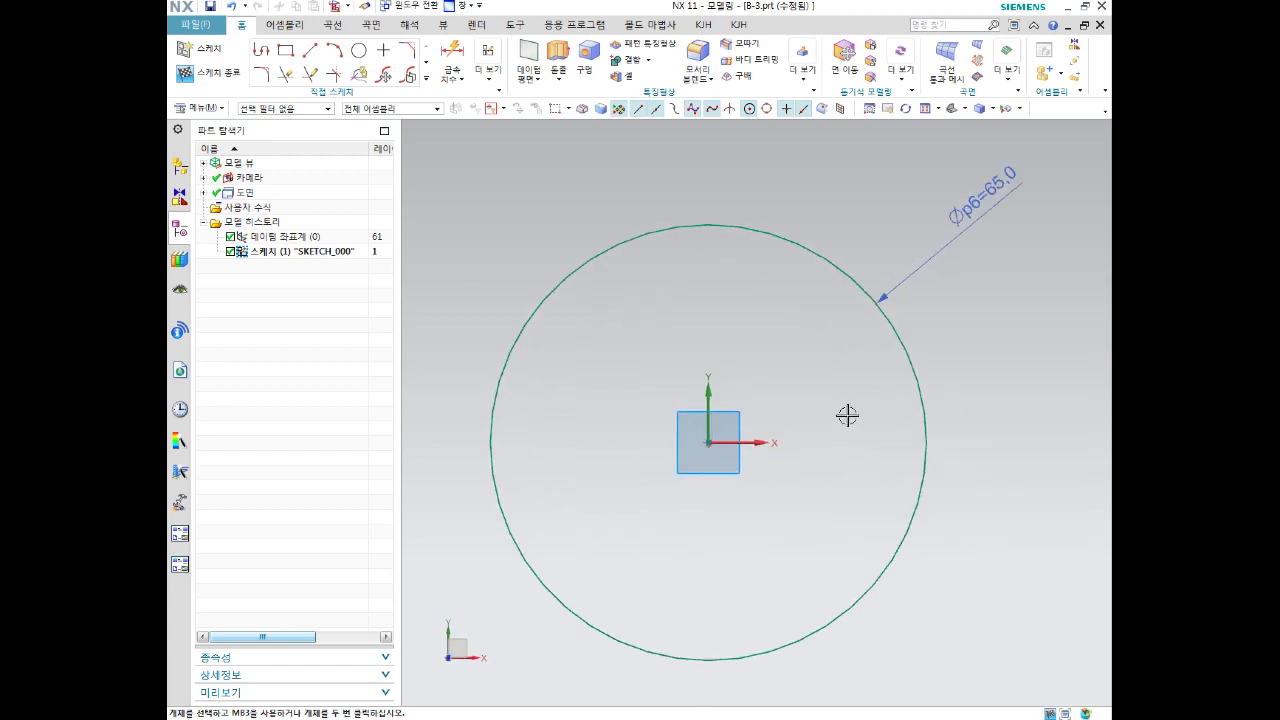